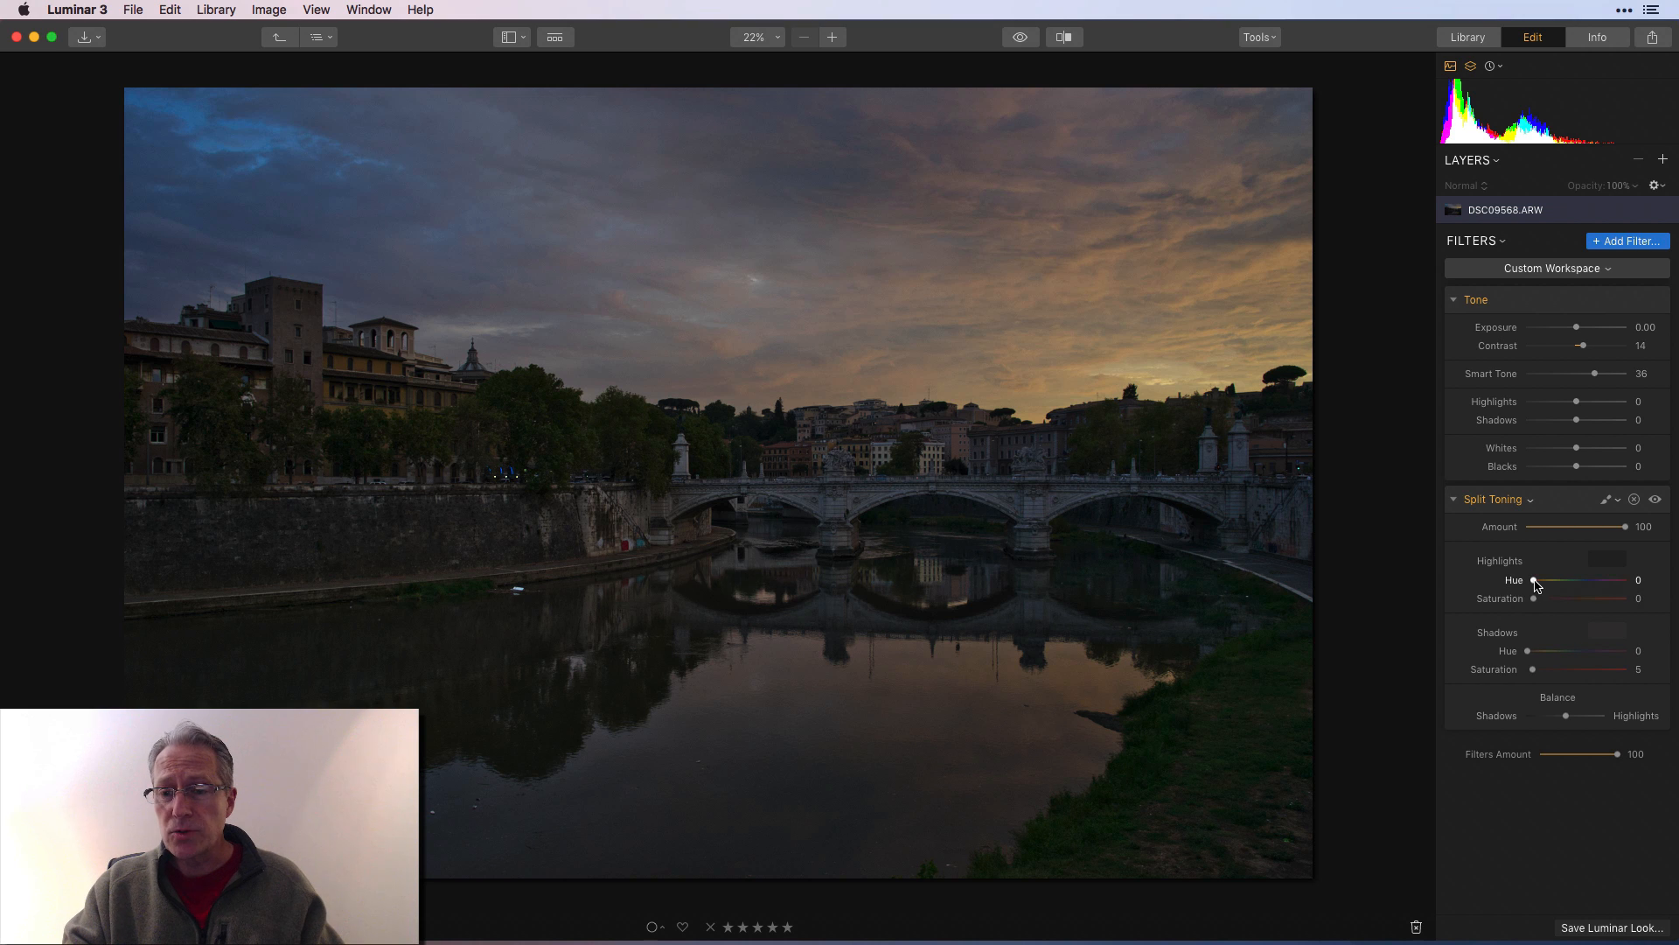
Set the Split Toning highlights hue to 17 and saturation to 64
left_click_drag(1534, 581, 1539, 582)
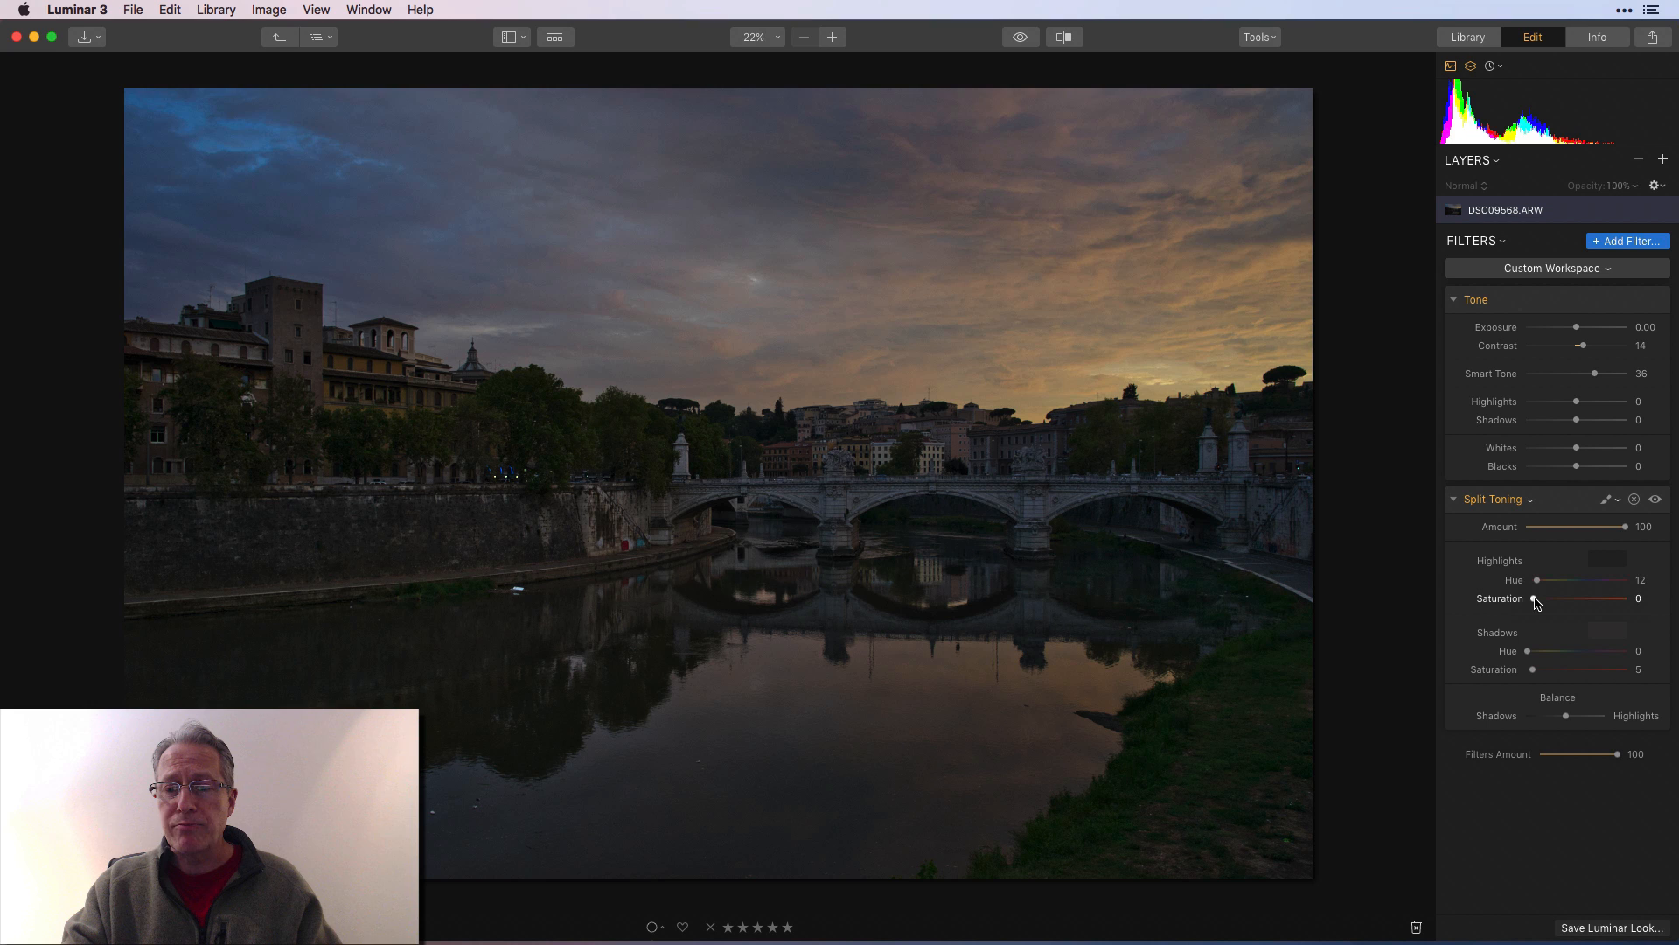
left_click_drag(1534, 599, 1593, 583)
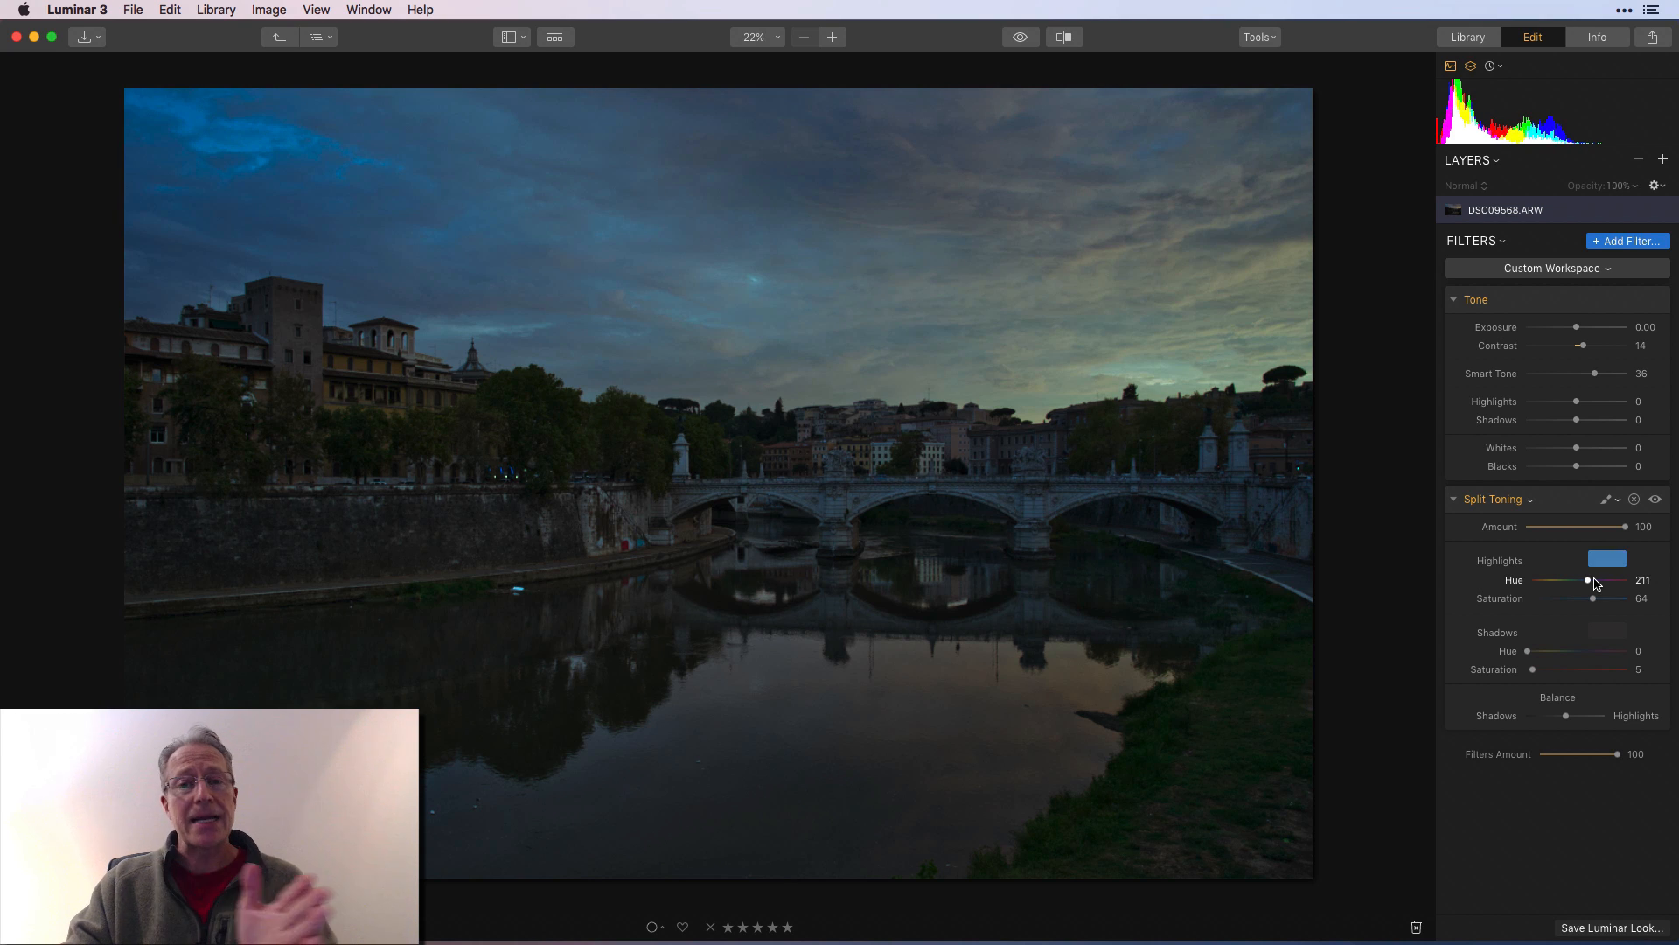
left_click_drag(1596, 583, 1535, 585)
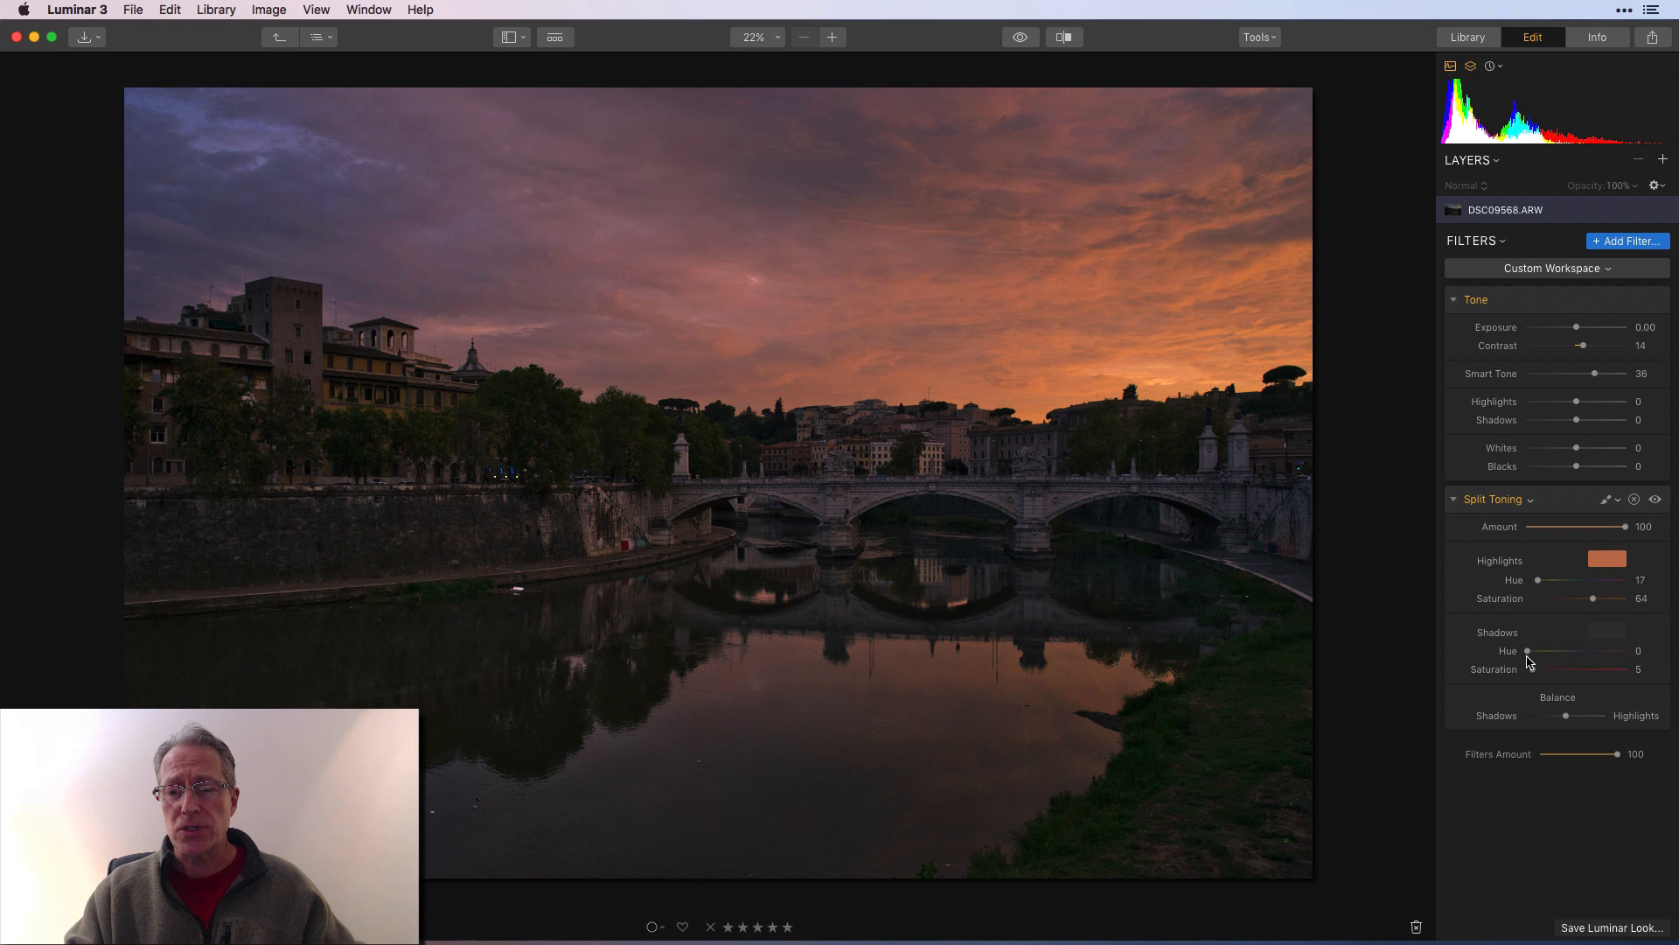
Tint the shadows with hue 199 and saturation 16, and raise the highlights saturation to 67
left_click_drag(1528, 652, 1572, 670)
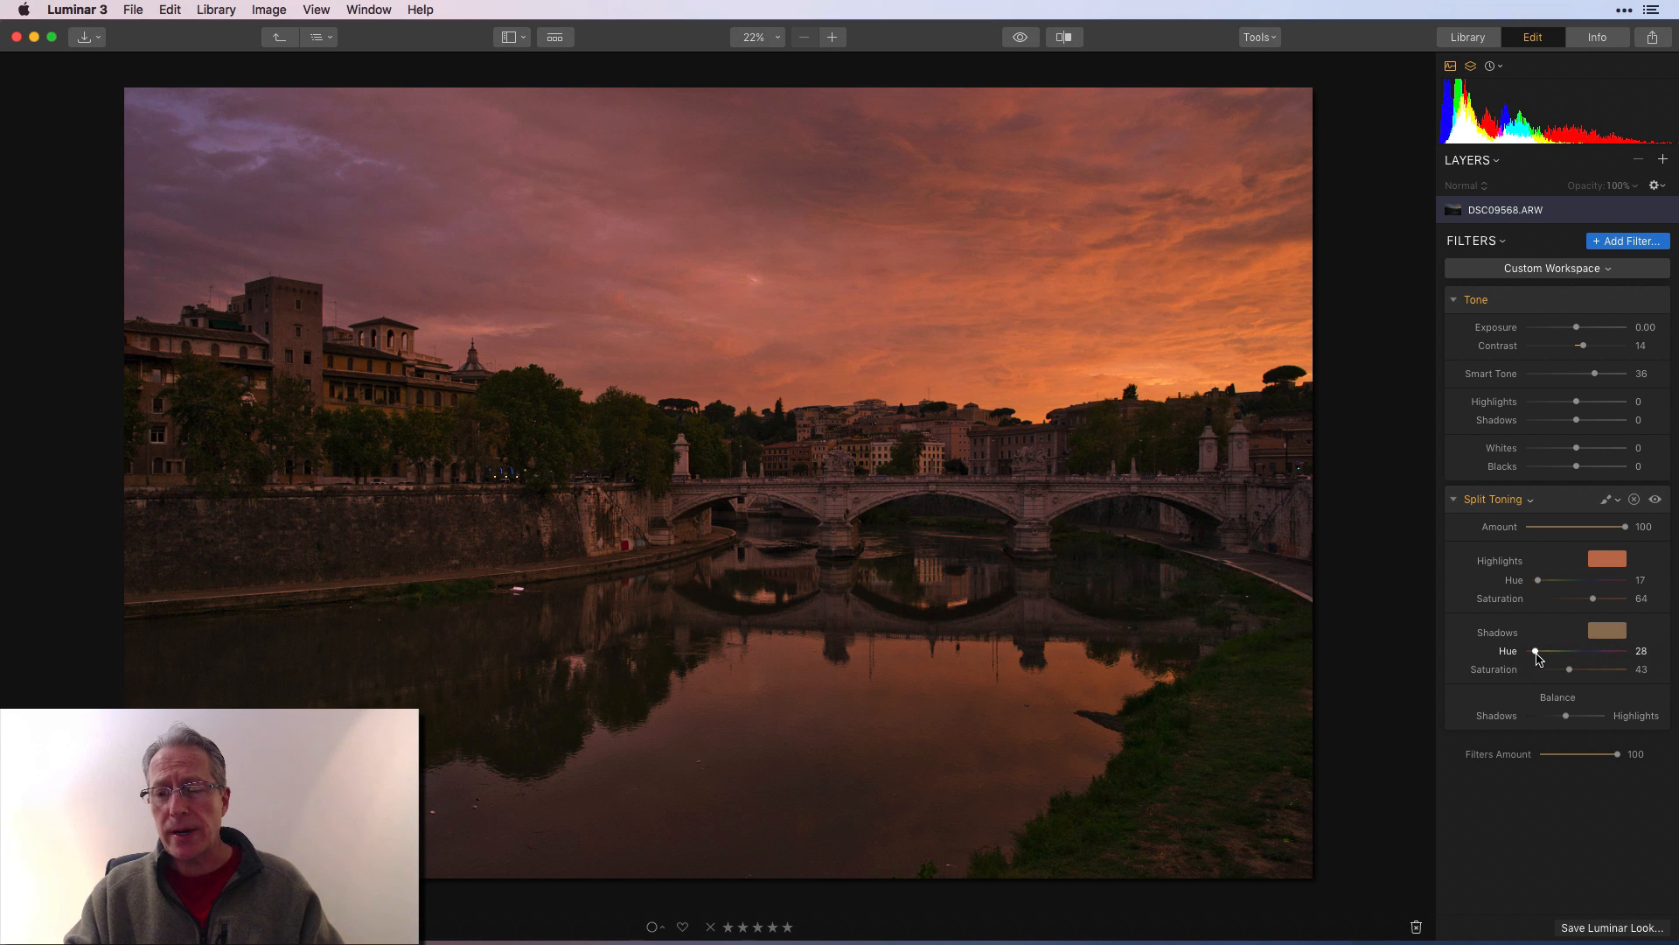
mouse_move(1539, 657)
left_mouse_down()
mouse_move(1586, 652)
mouse_move(1570, 674)
mouse_move(1545, 669)
left_mouse_up()
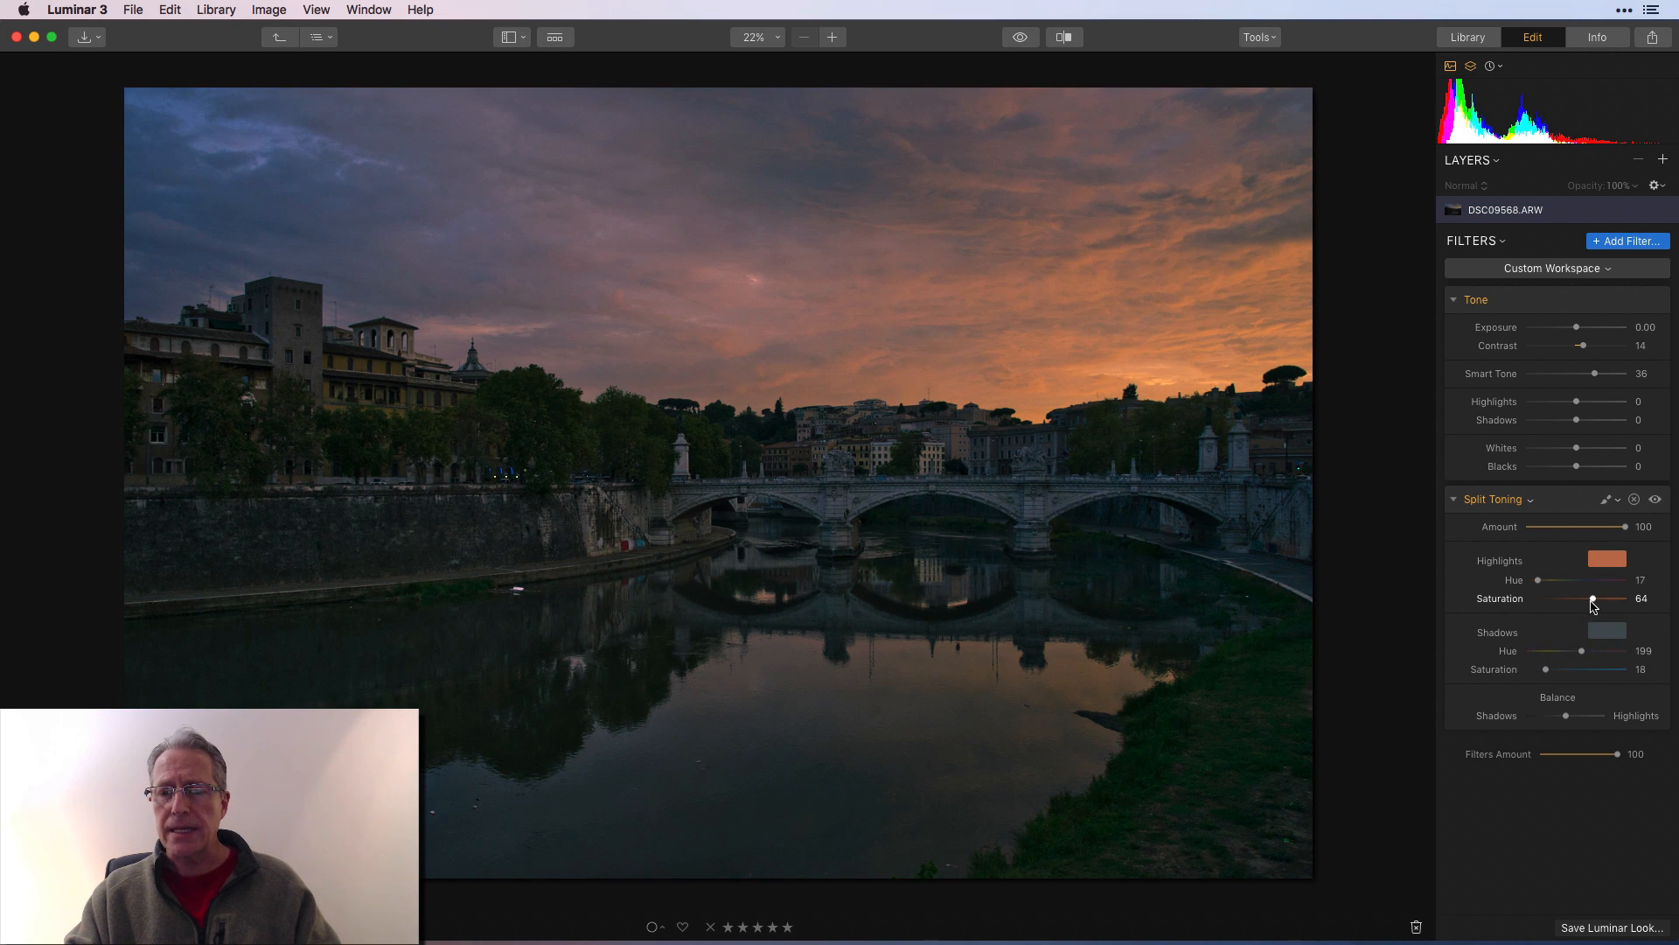
left_click_drag(1591, 600, 1599, 605)
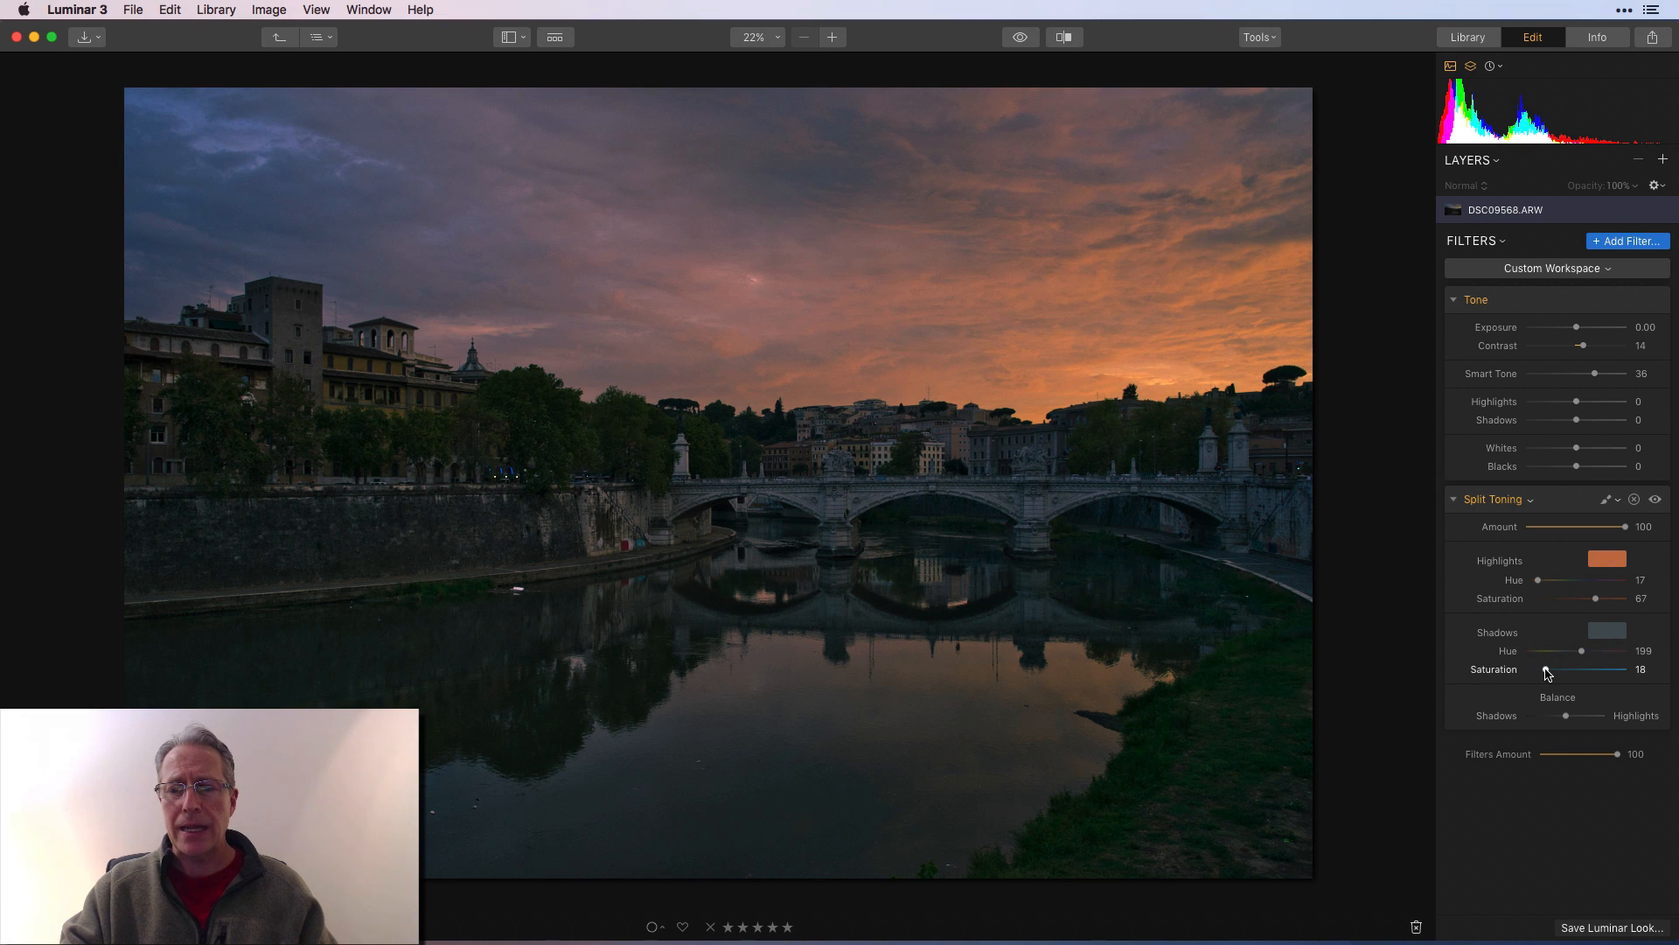
left_click_drag(1545, 671, 1545, 674)
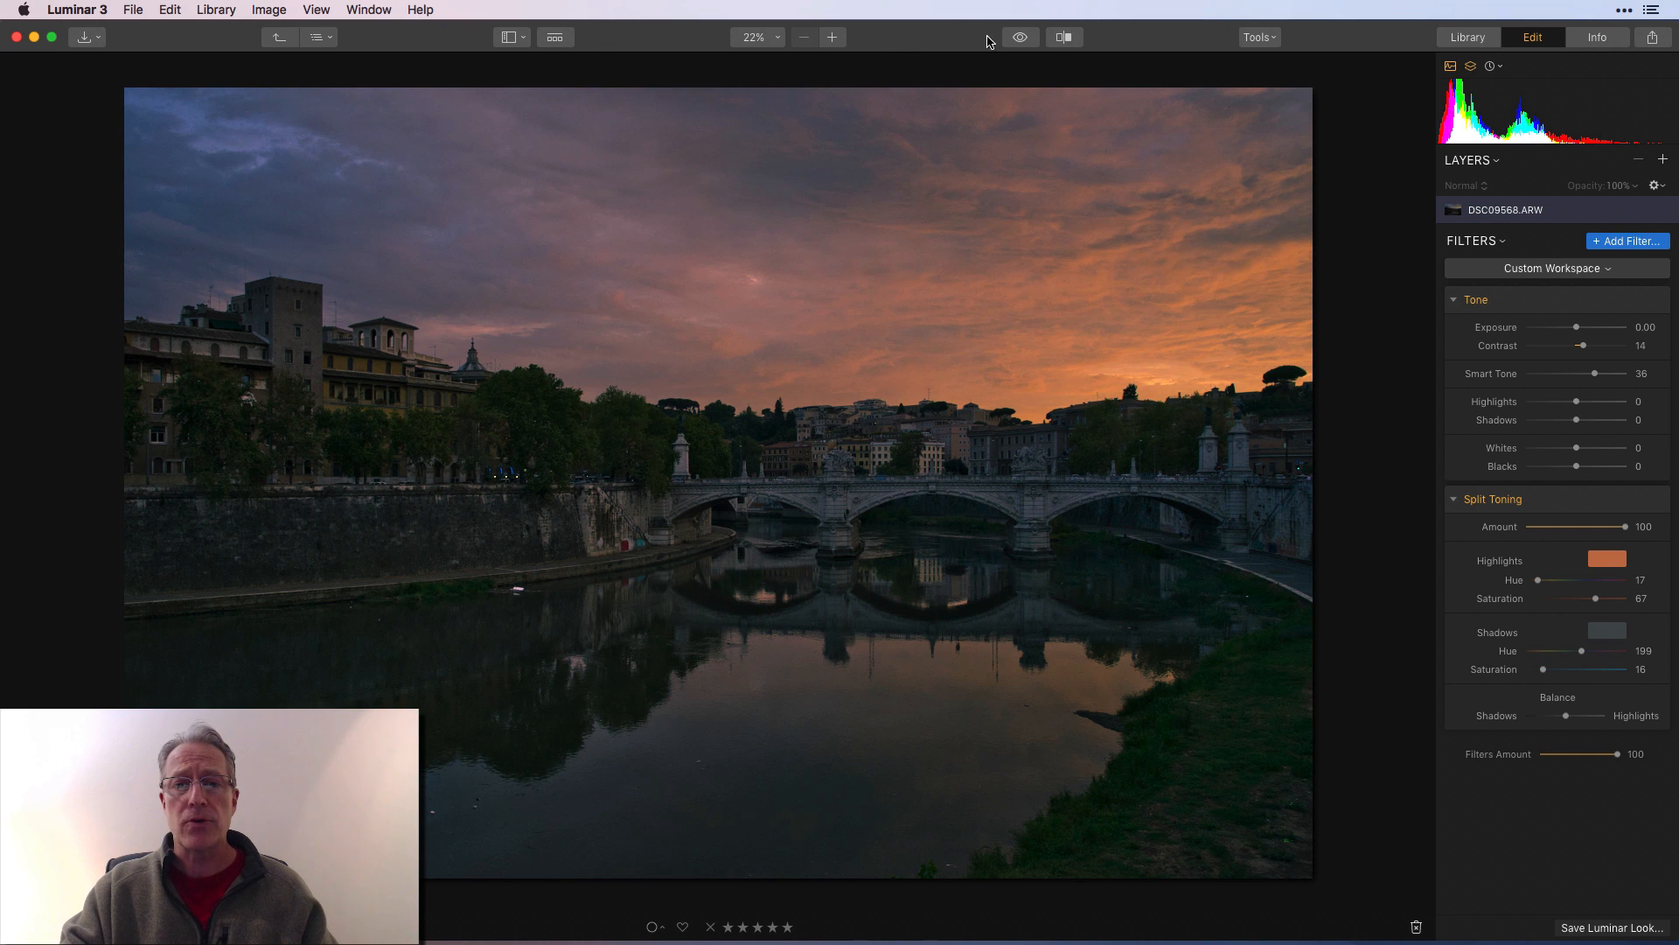
Compare the photo before and after editing, and with the Tone and Split Toning filters hidden and shown again
left_click(1021, 38)
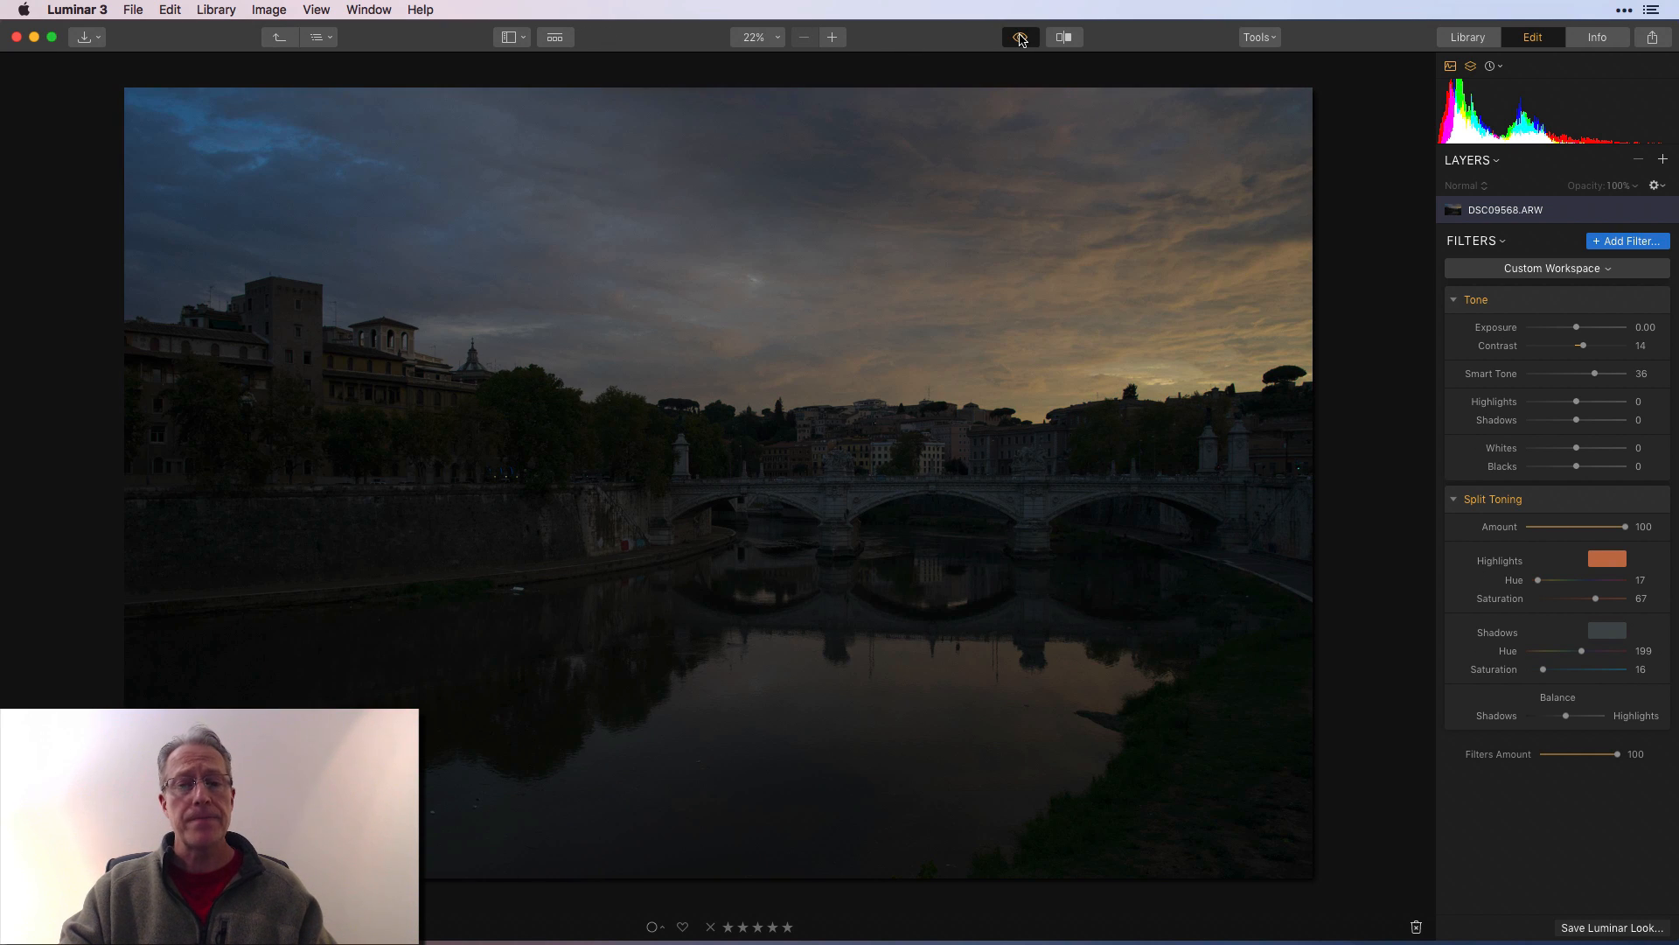
left_click(1021, 37)
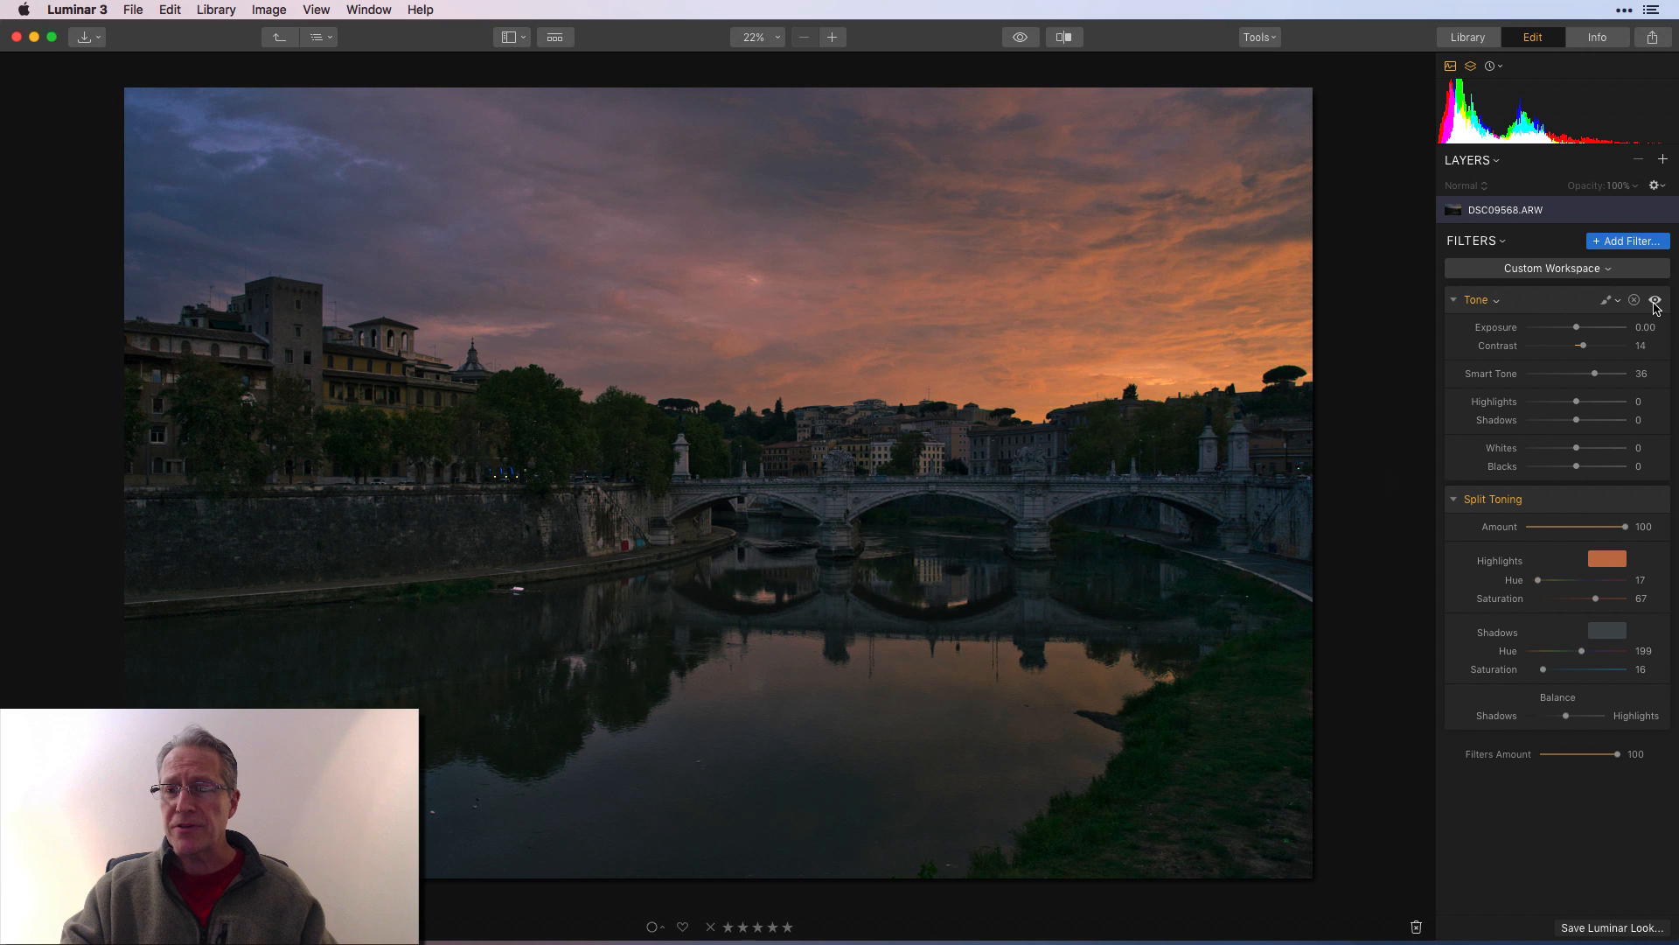
left_click(1655, 300)
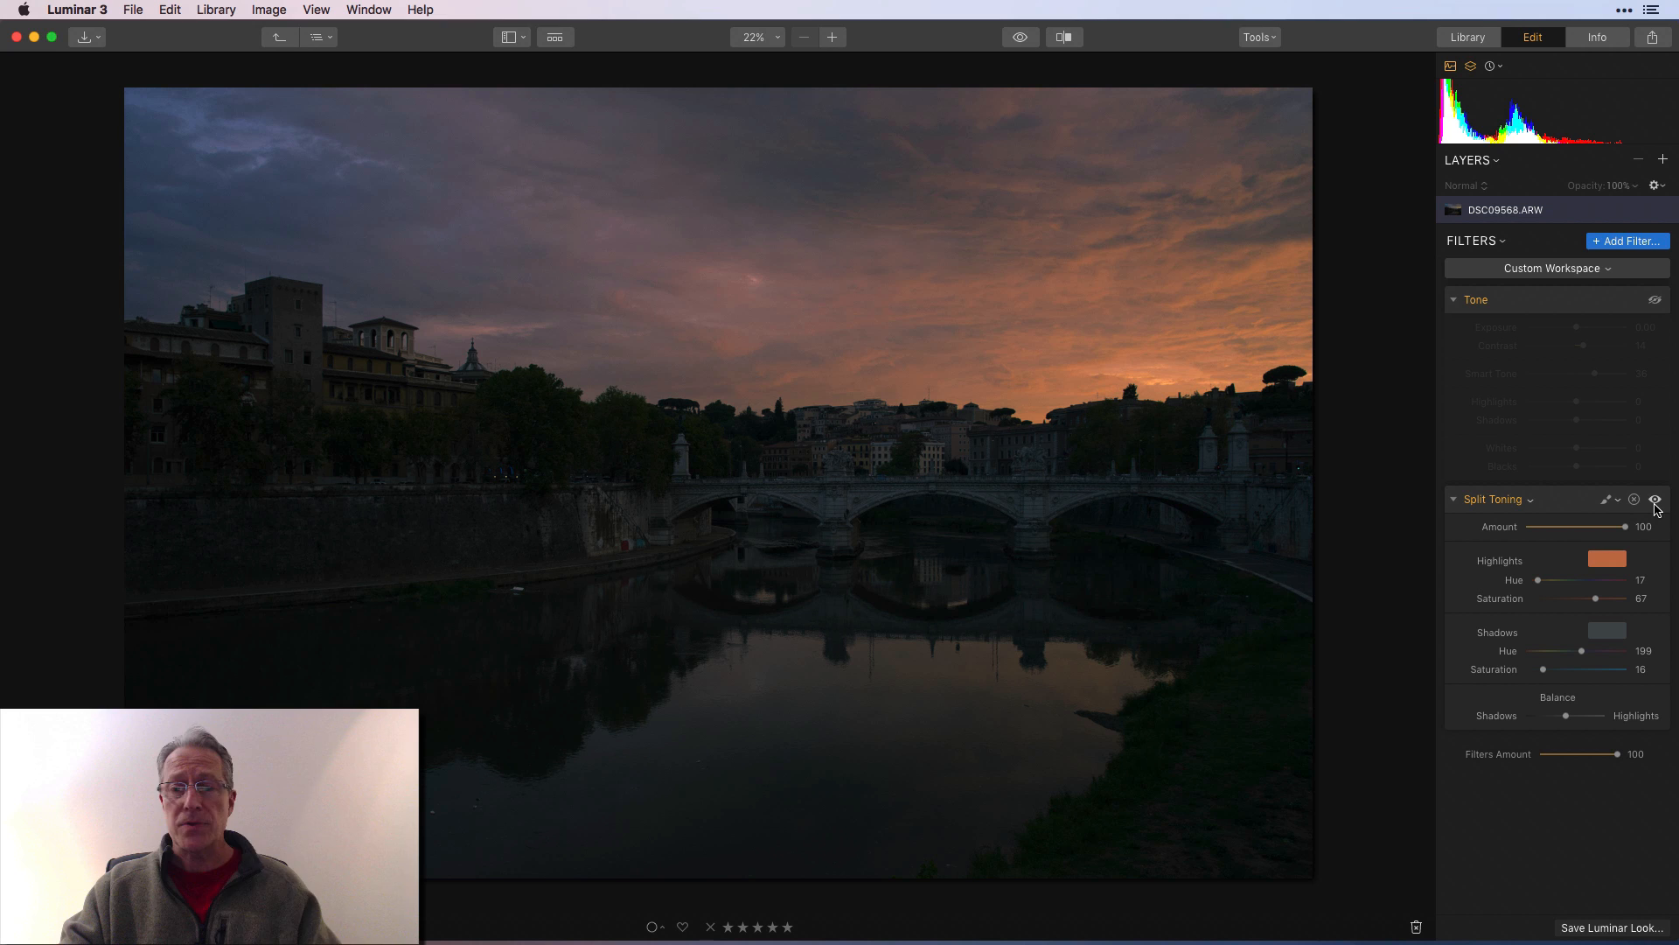
left_click(1655, 502)
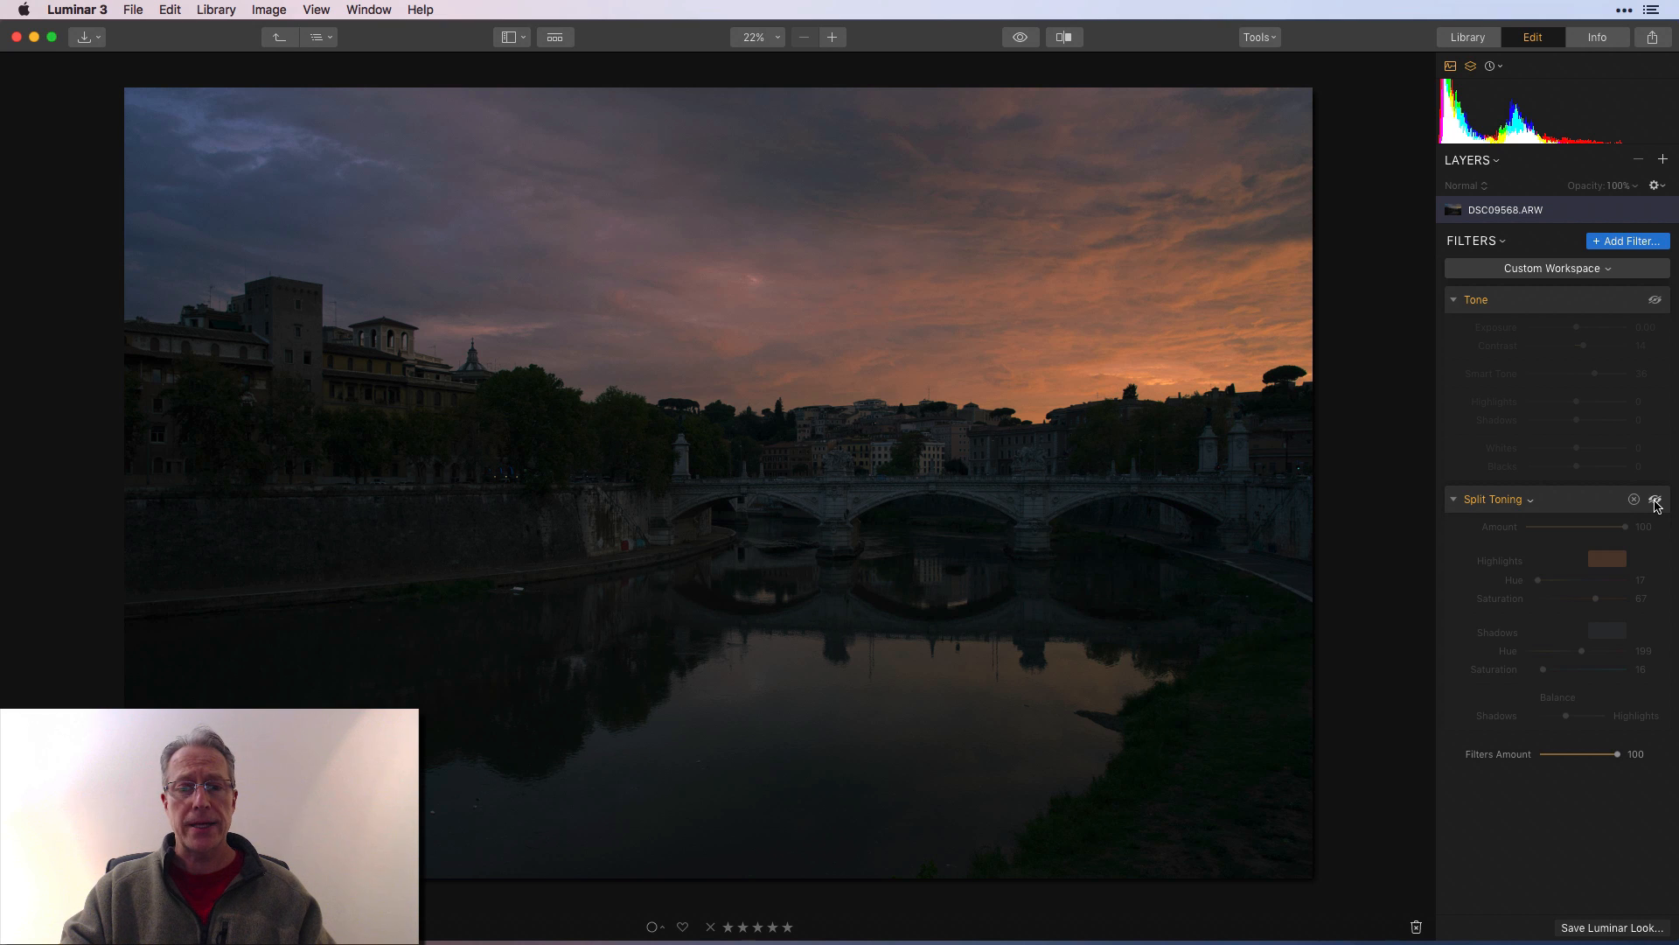
left_click(1655, 501)
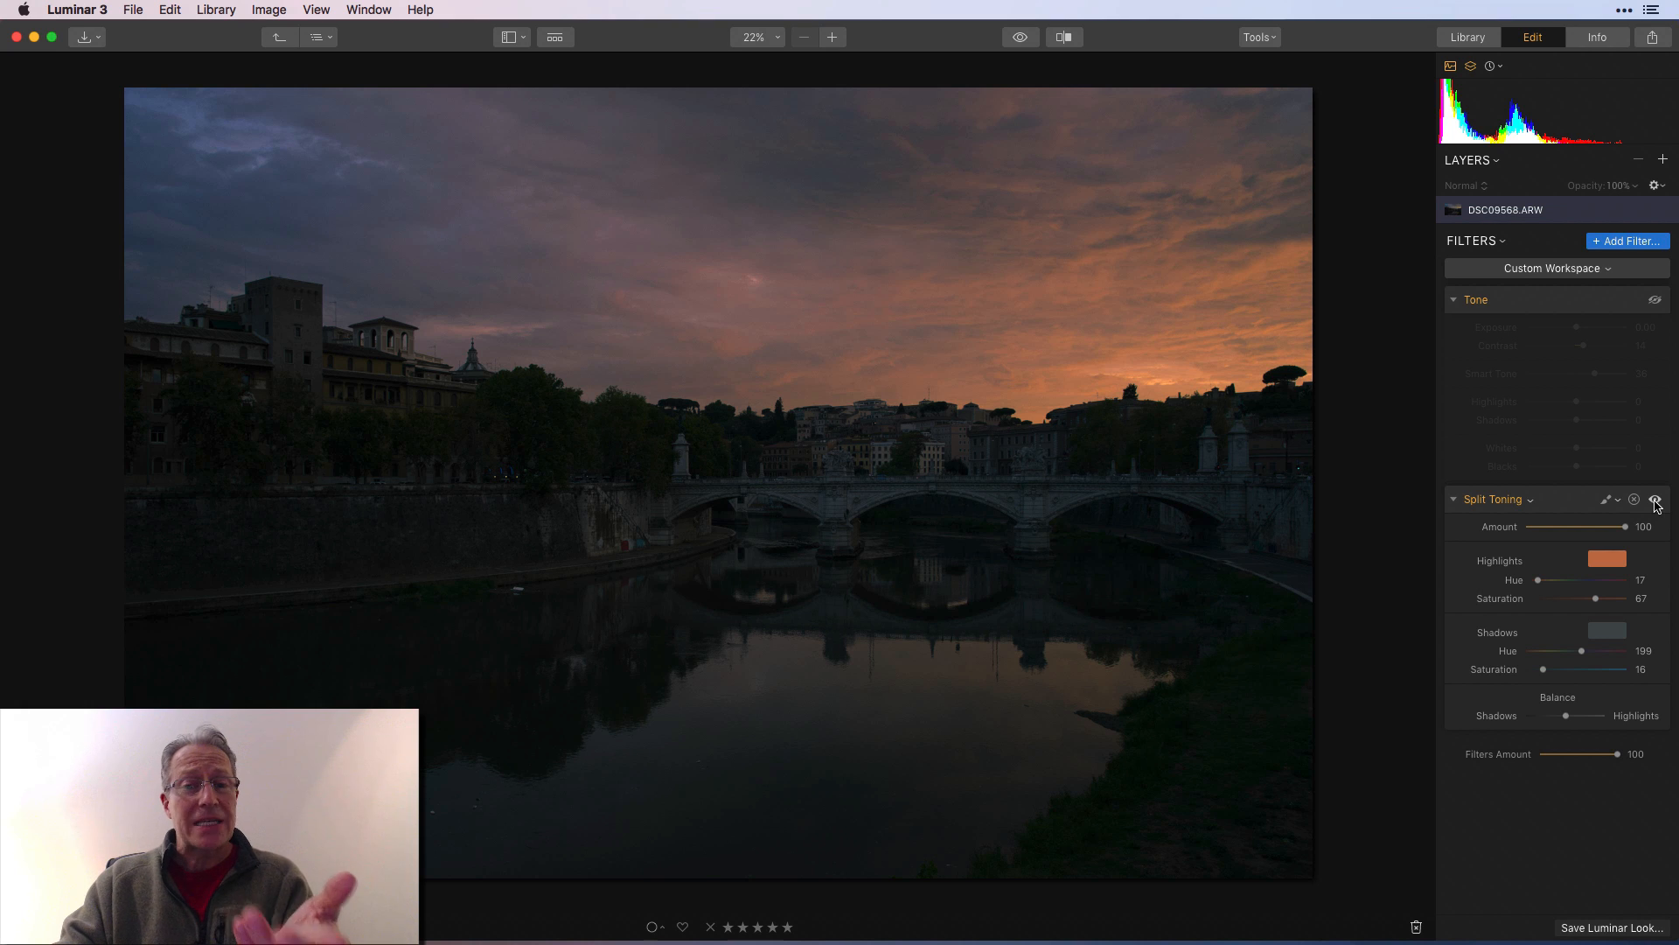
left_click(1655, 299)
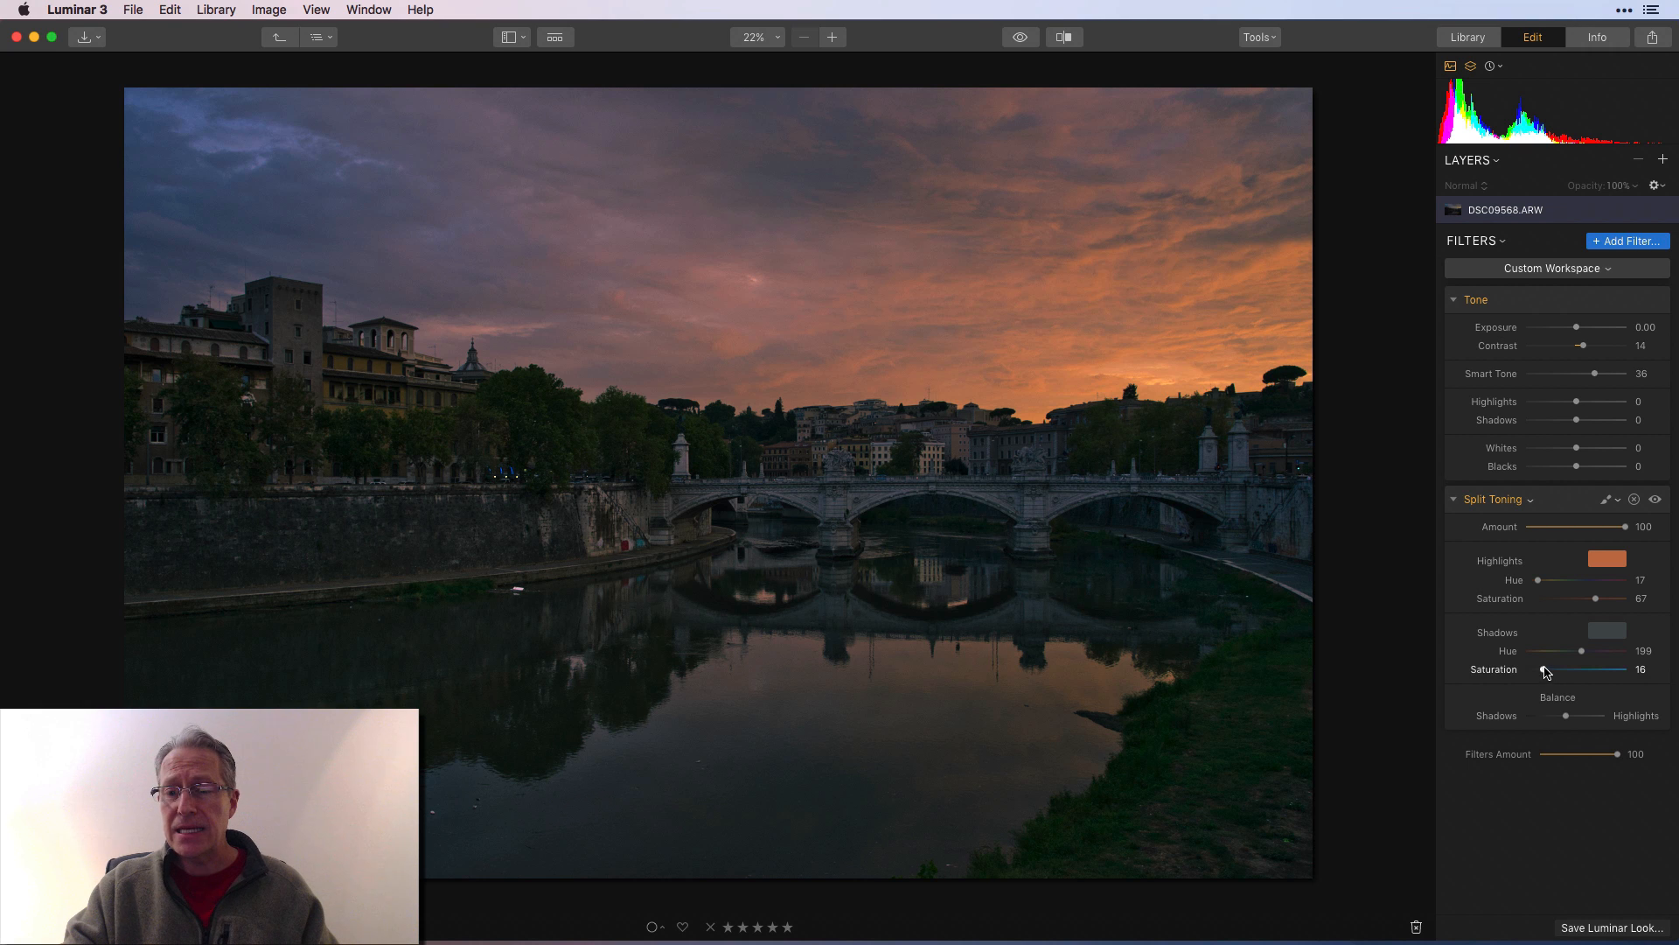
Change the Split Toning shadows to hue 36 and saturation 27
left_click_drag(1581, 651, 1532, 654)
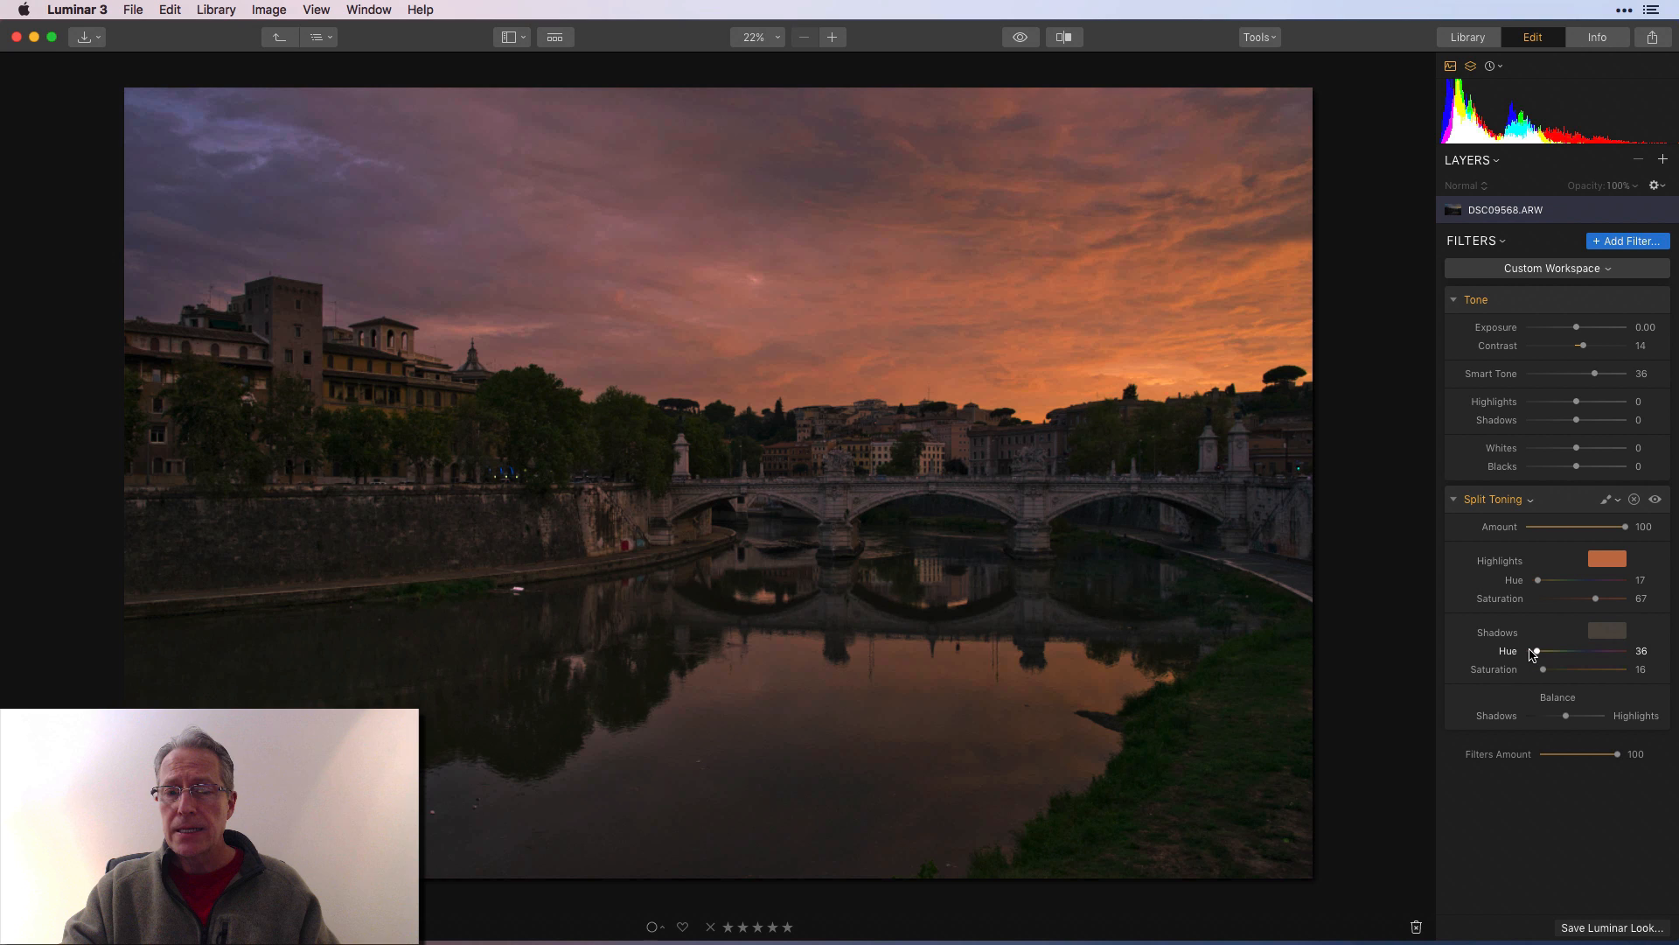
left_click_drag(1543, 669, 1557, 673)
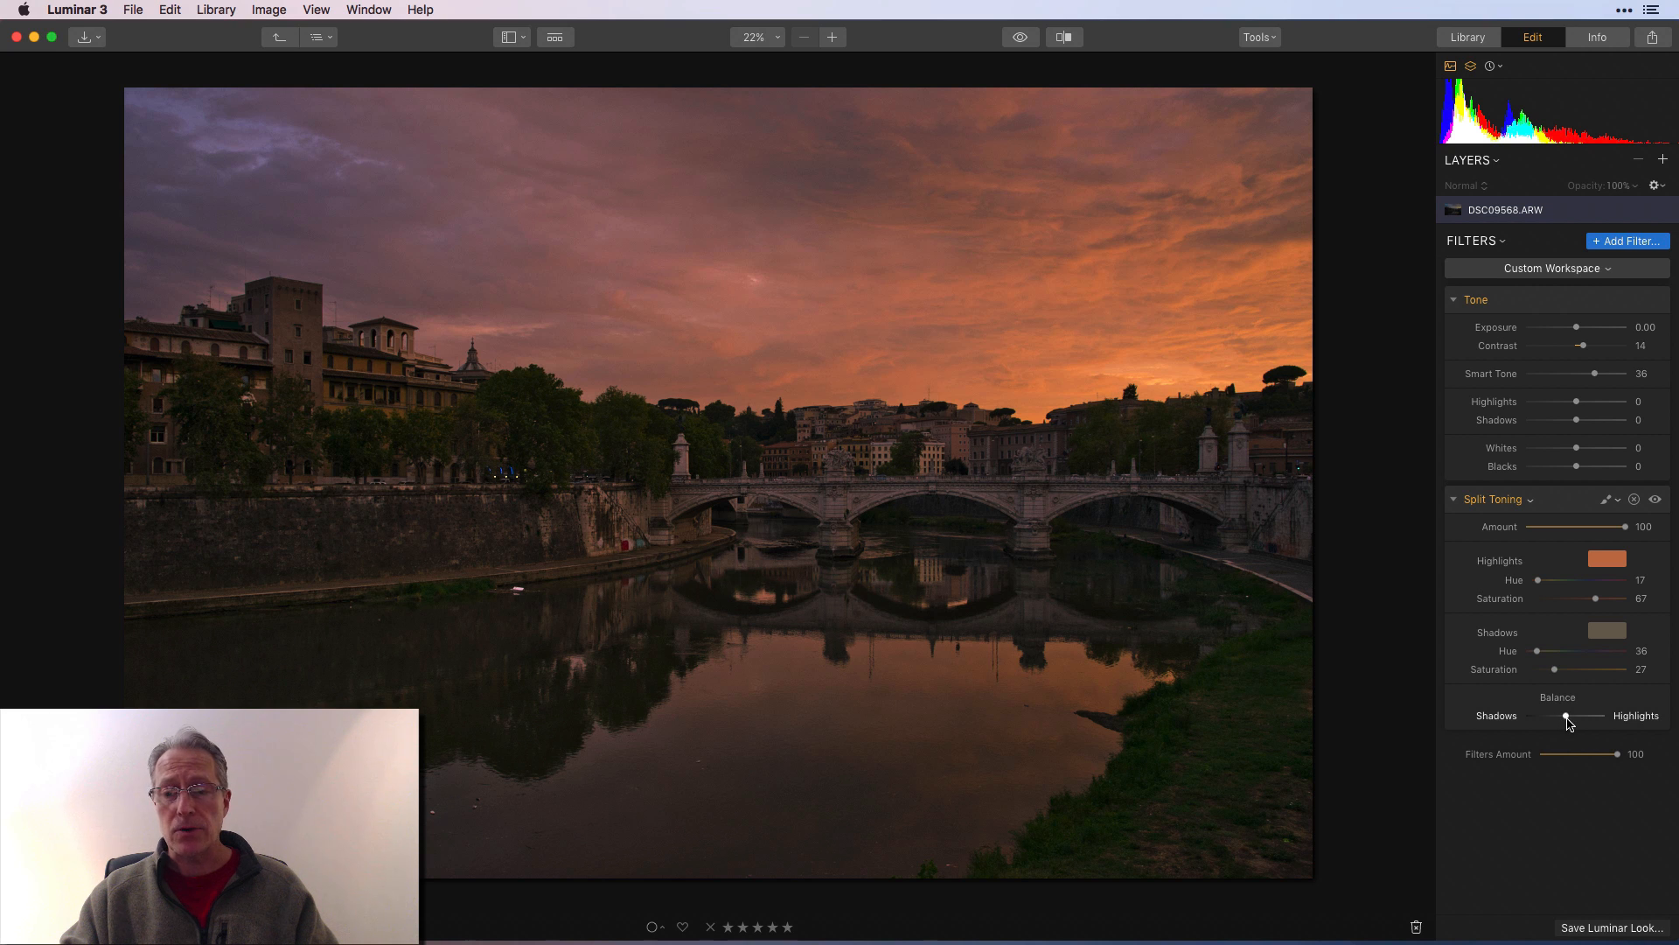
Compare the toning effect by moving the balance slider and the filter amount, then restoring them
left_click_drag(1567, 719, 1537, 720)
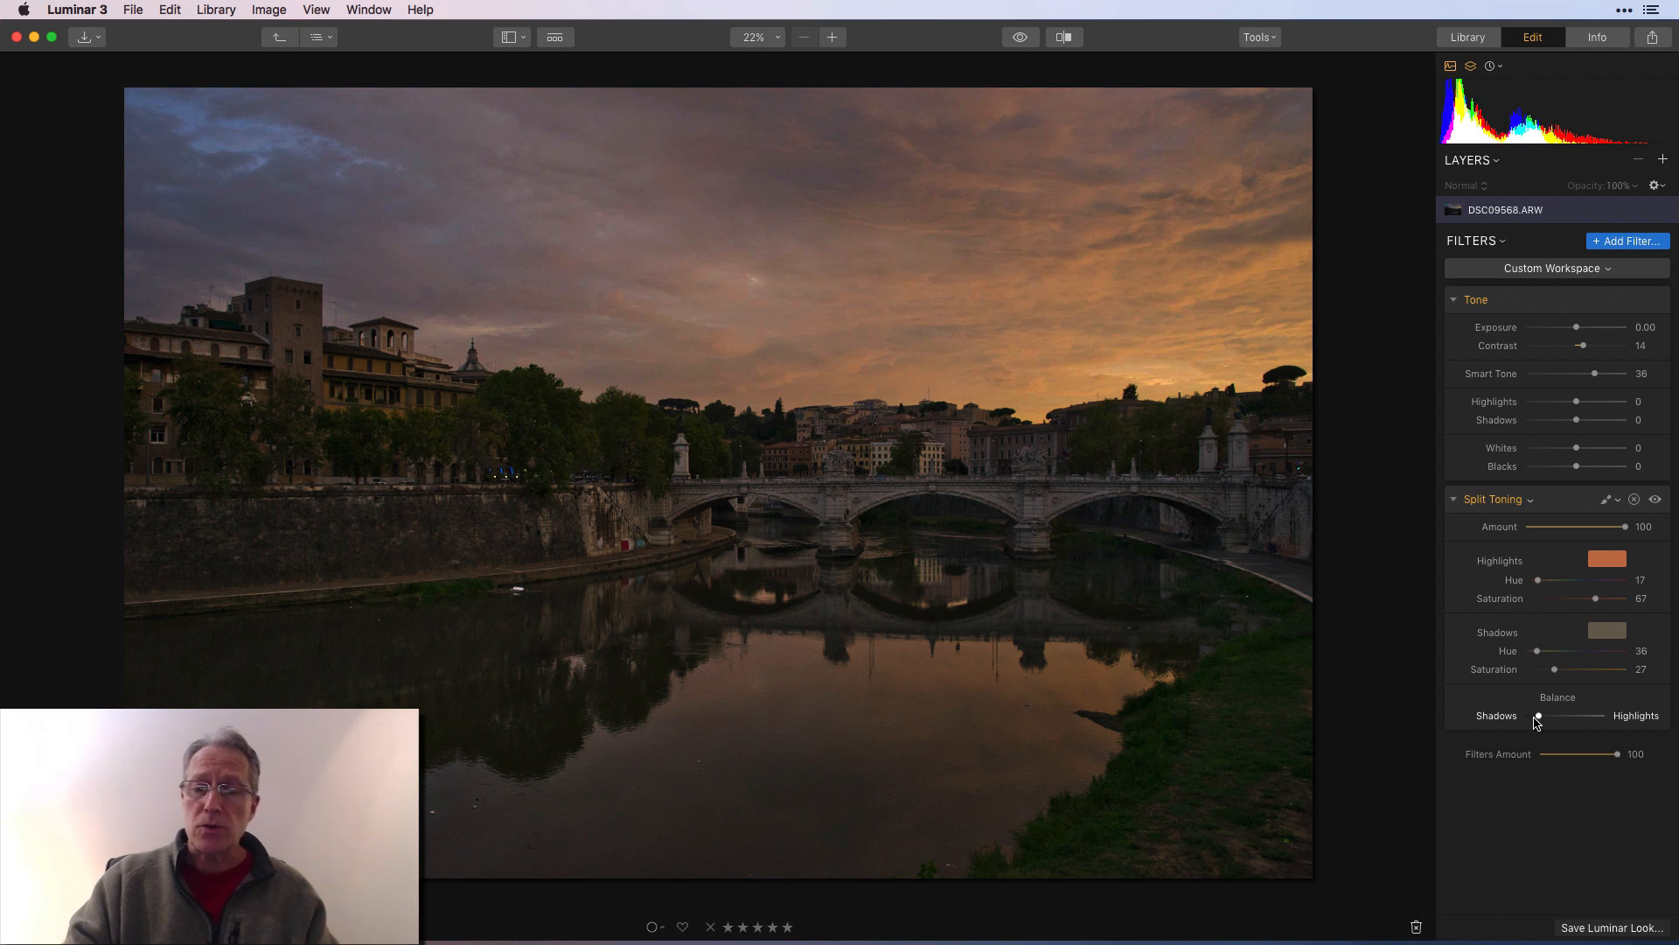
mouse_move(1538, 717)
left_mouse_down()
mouse_move(1596, 713)
mouse_move(1565, 715)
left_mouse_up()
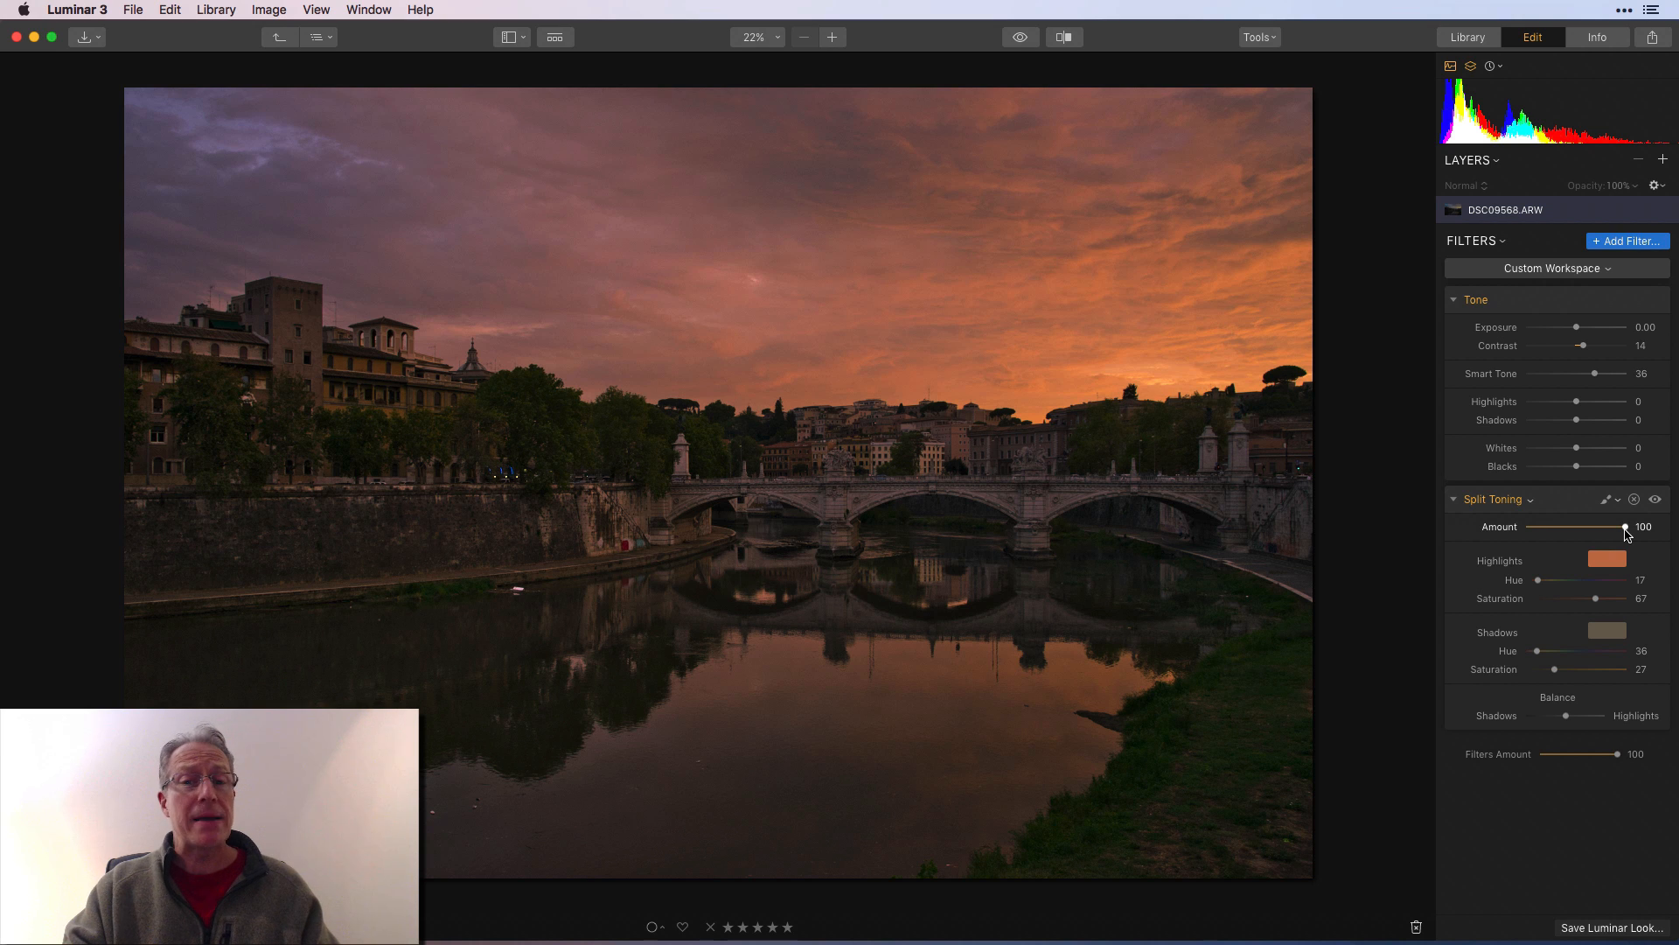
left_click_drag(1625, 528, 1576, 531)
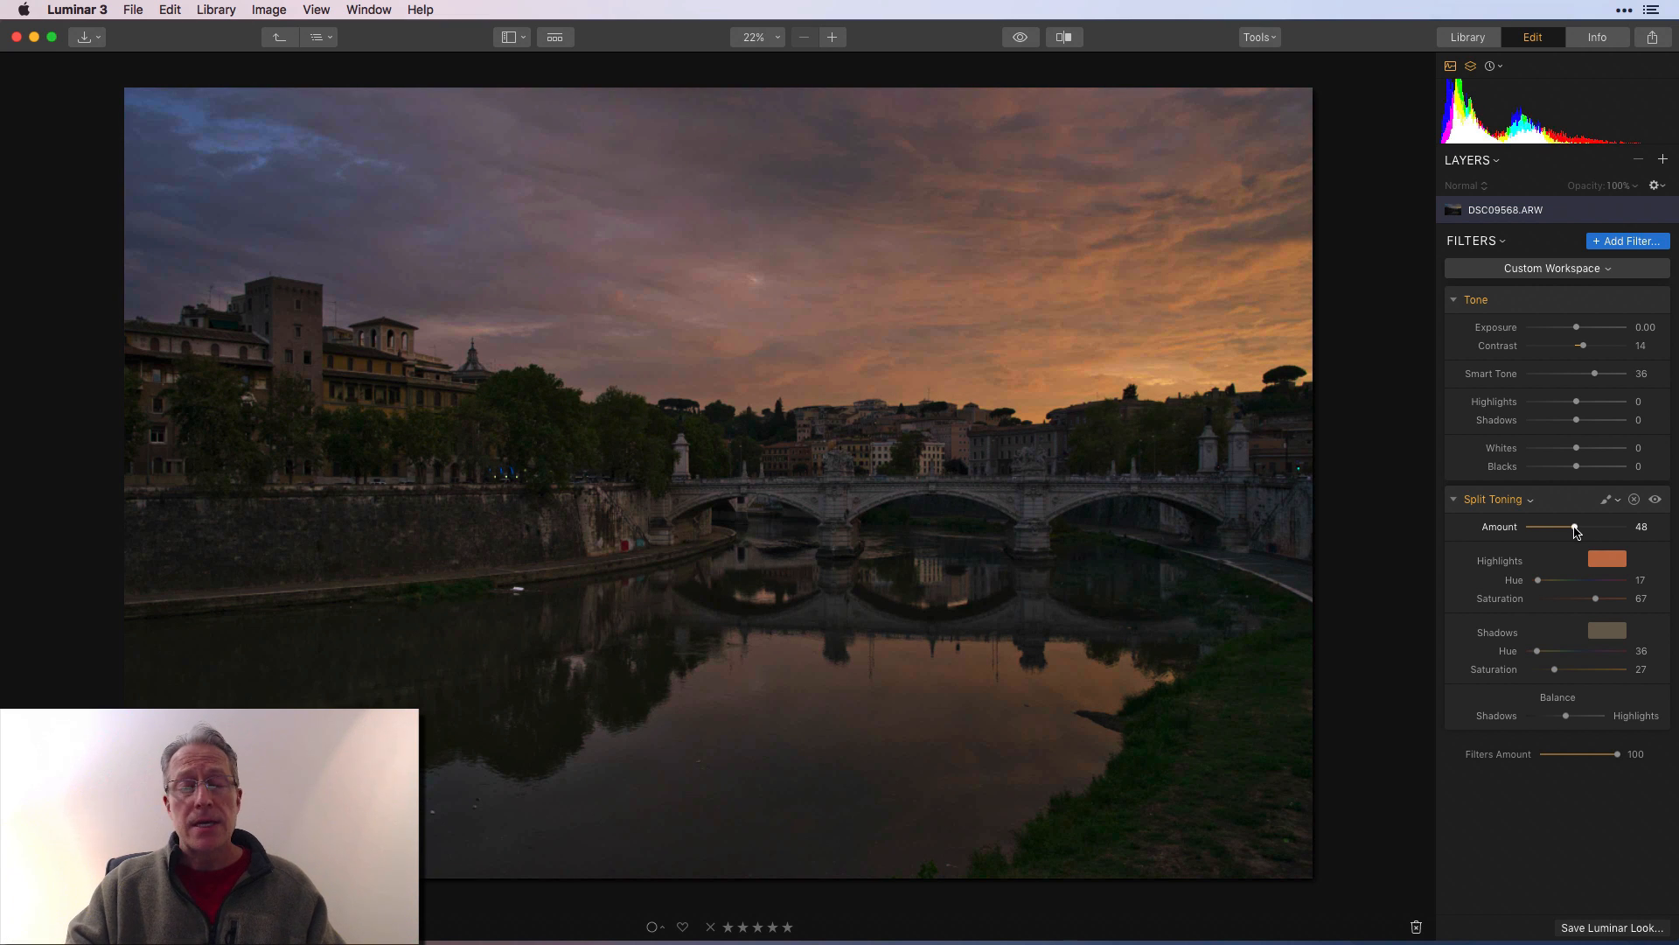
left_click_drag(1574, 531, 1473, 547)
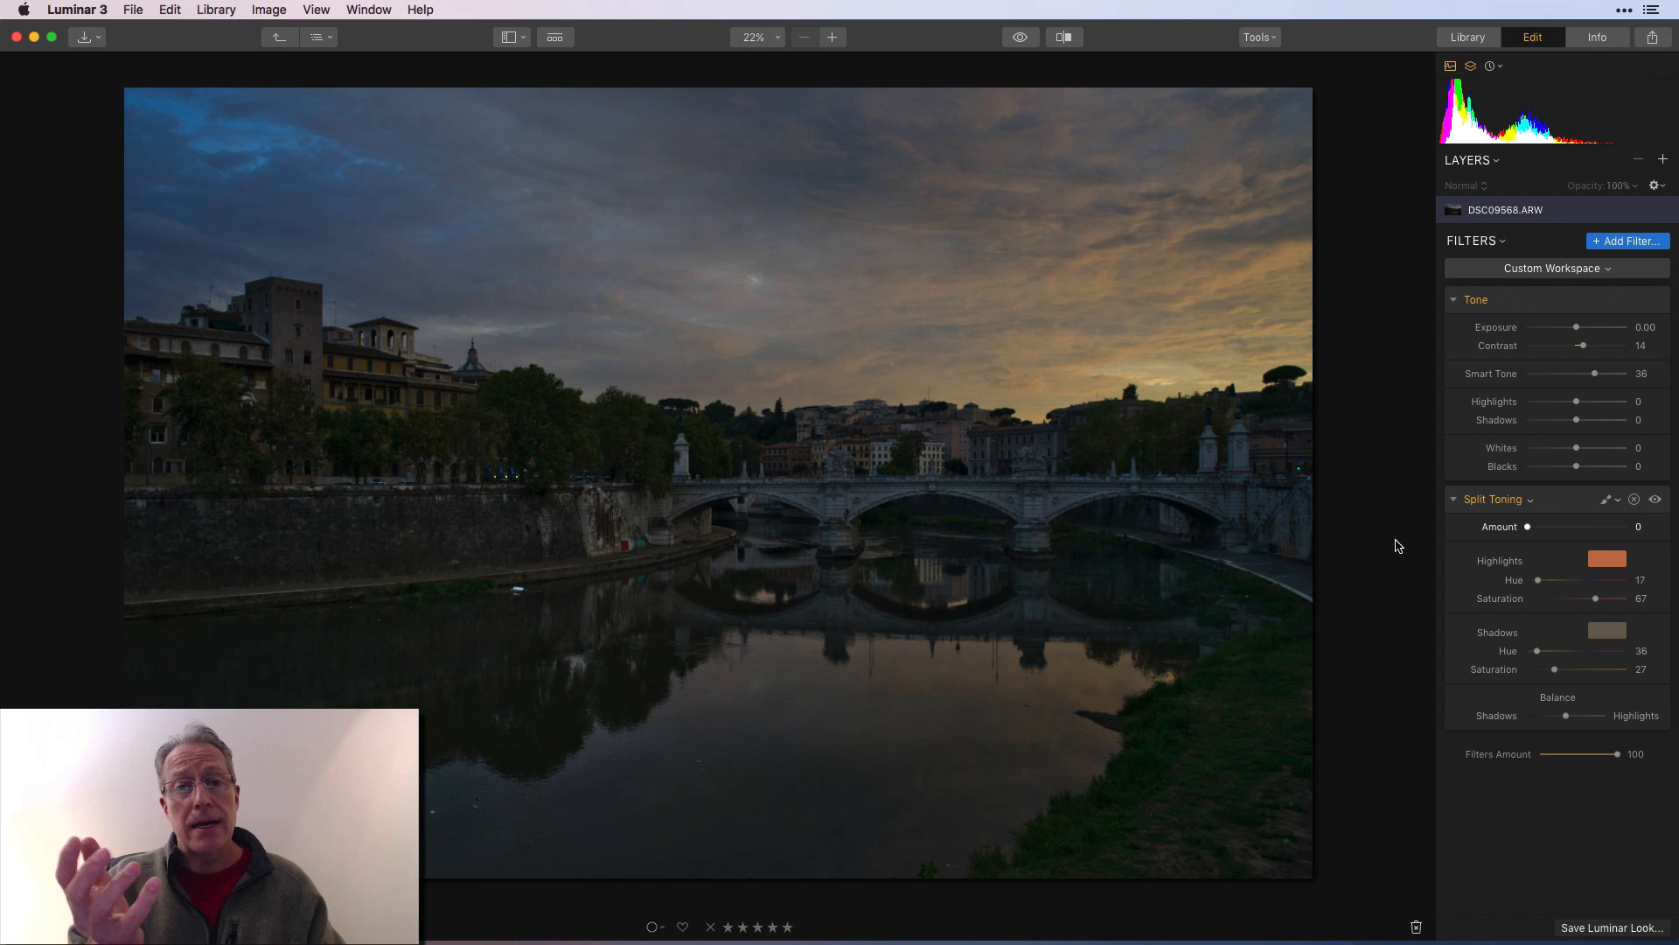
left_click_drag(1527, 527, 1674, 517)
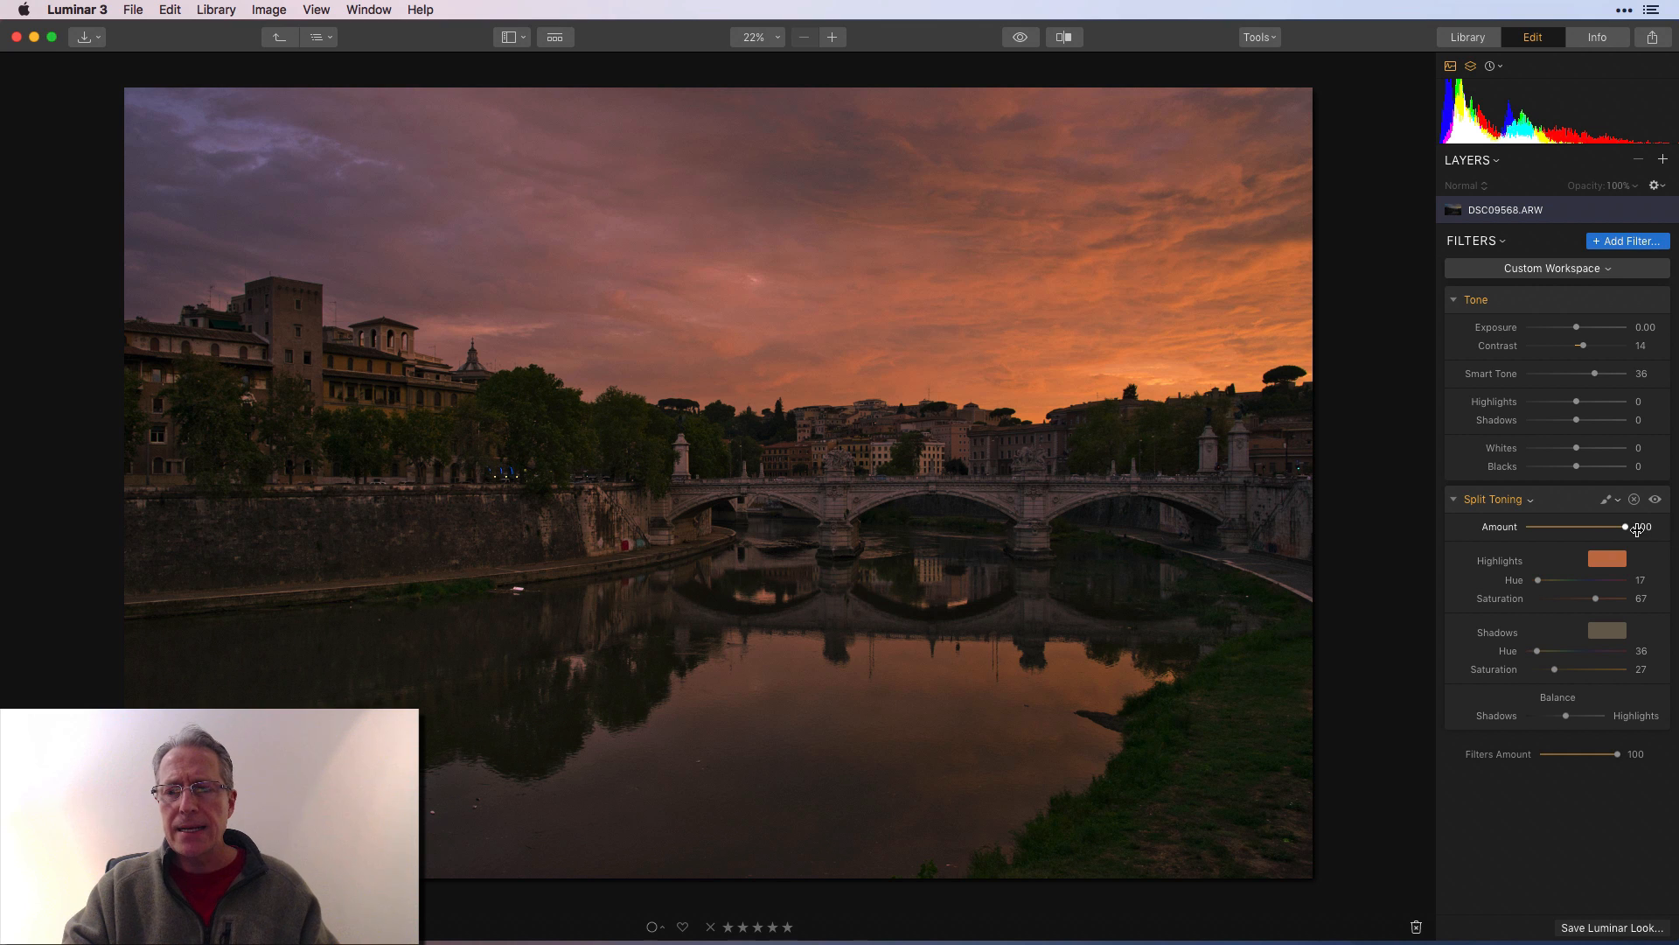
Lower the highlights saturation to 54, keeping the filter amount at 100
left_click_drag(1597, 603, 1586, 603)
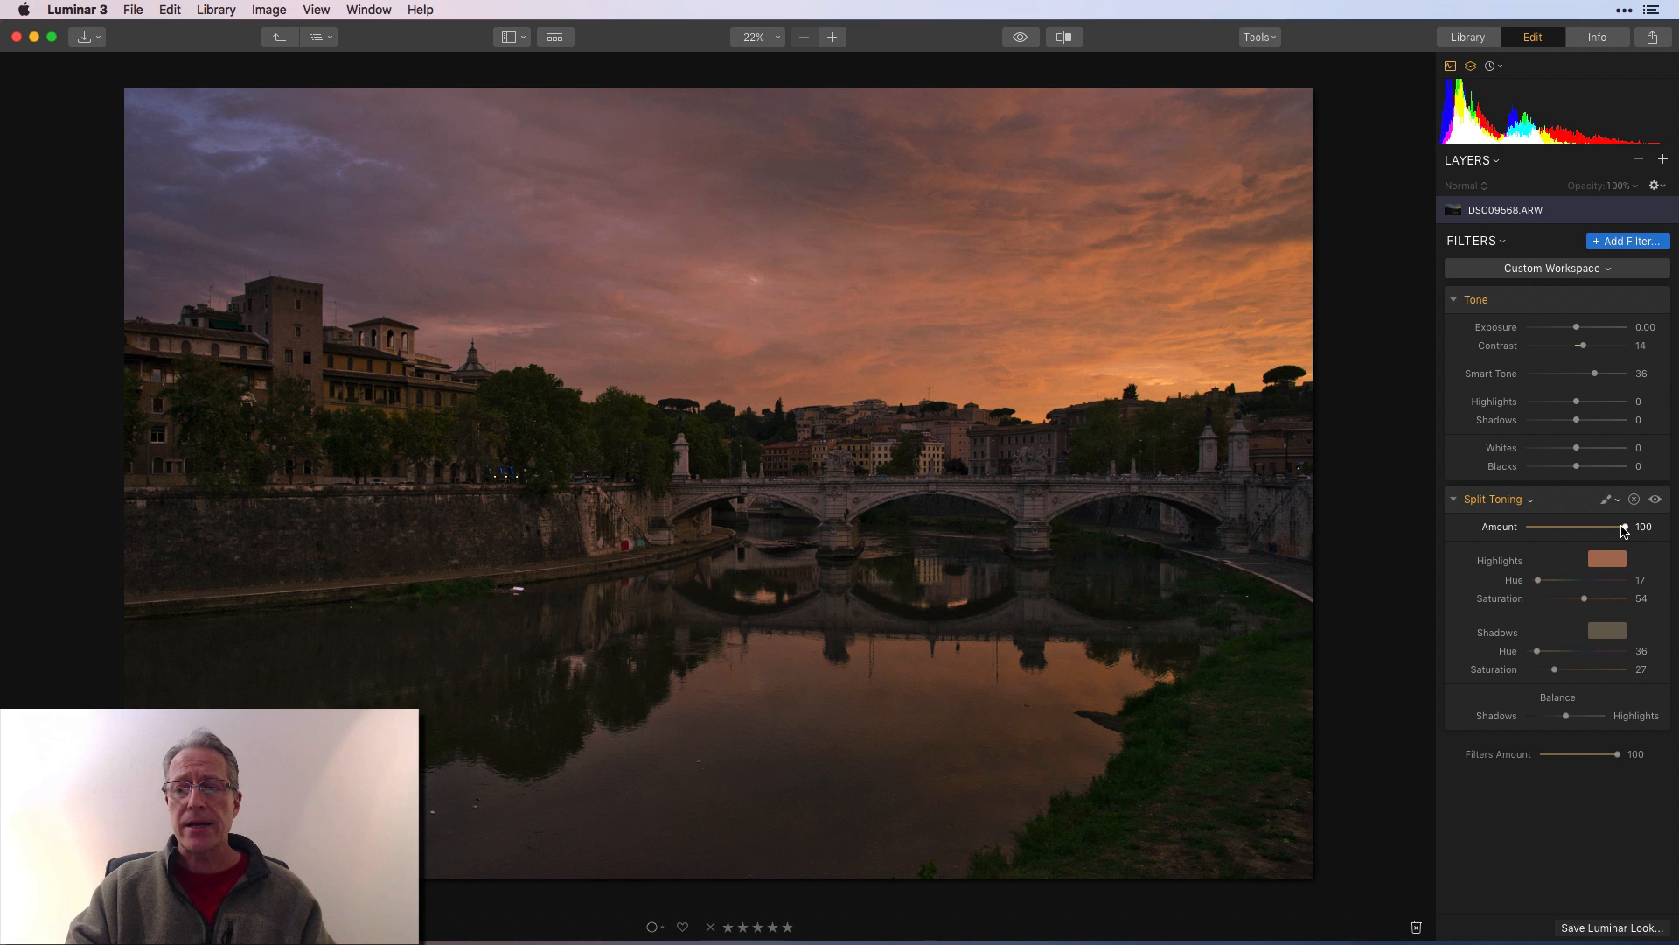
mouse_move(1625, 528)
left_mouse_down()
mouse_move(1602, 531)
mouse_move(1650, 526)
left_mouse_up()
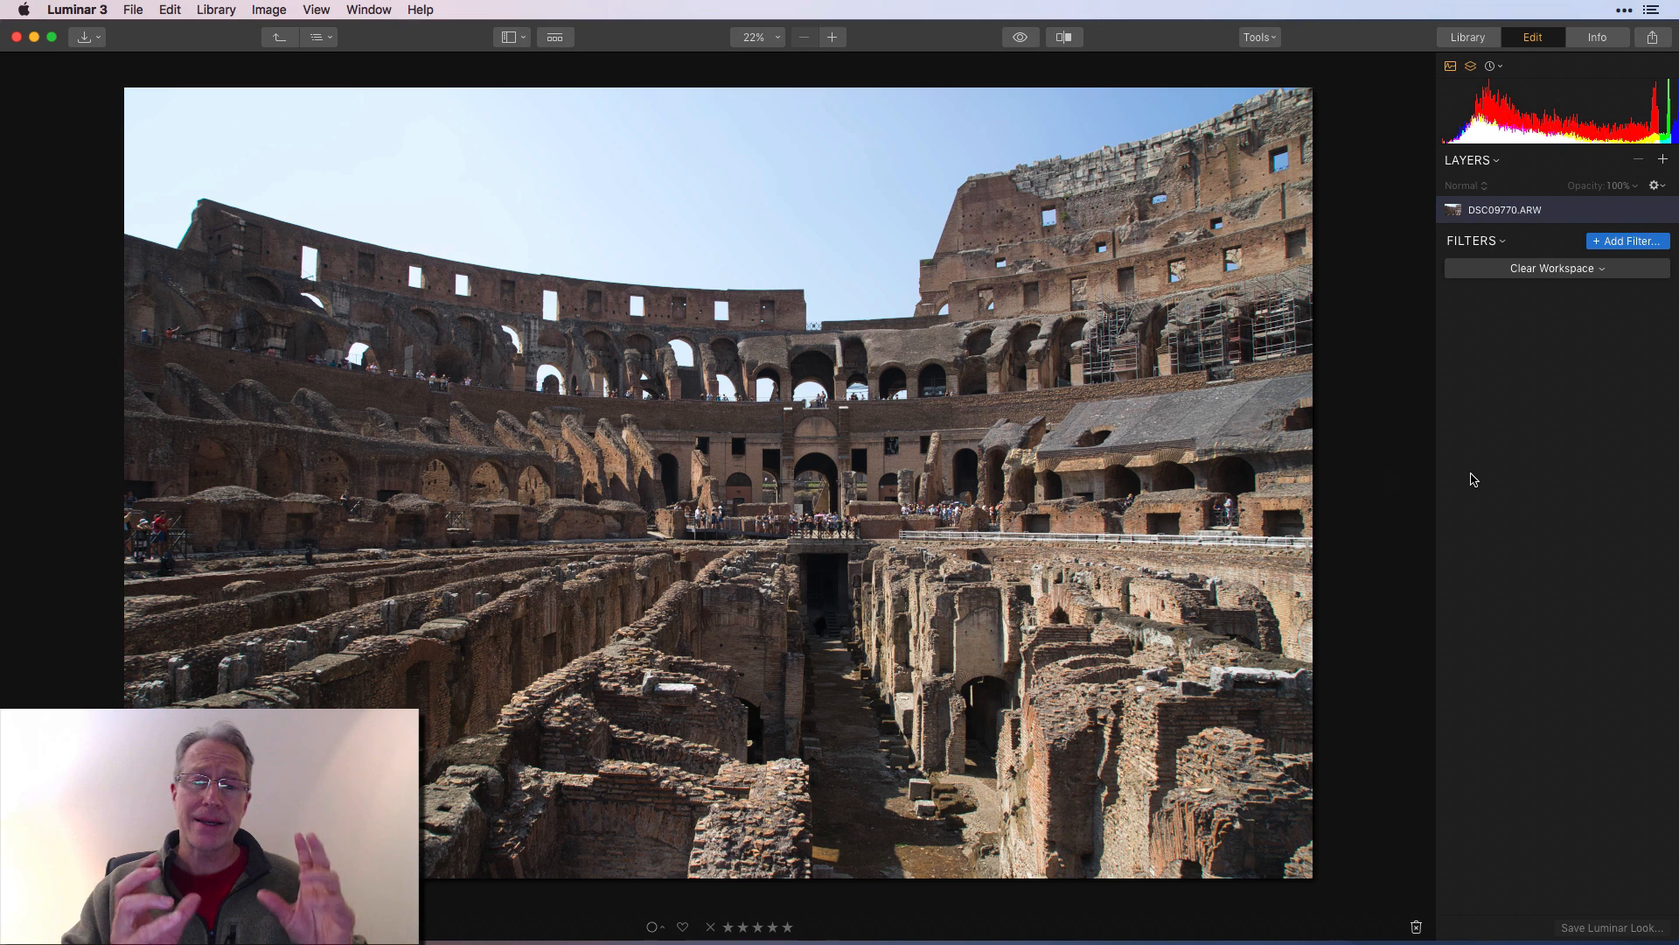
Add the B&W Conversion and Split Toning filters to the Colosseum photo from the filters catalog
left_click(1628, 243)
mouse_move(1302, 276)
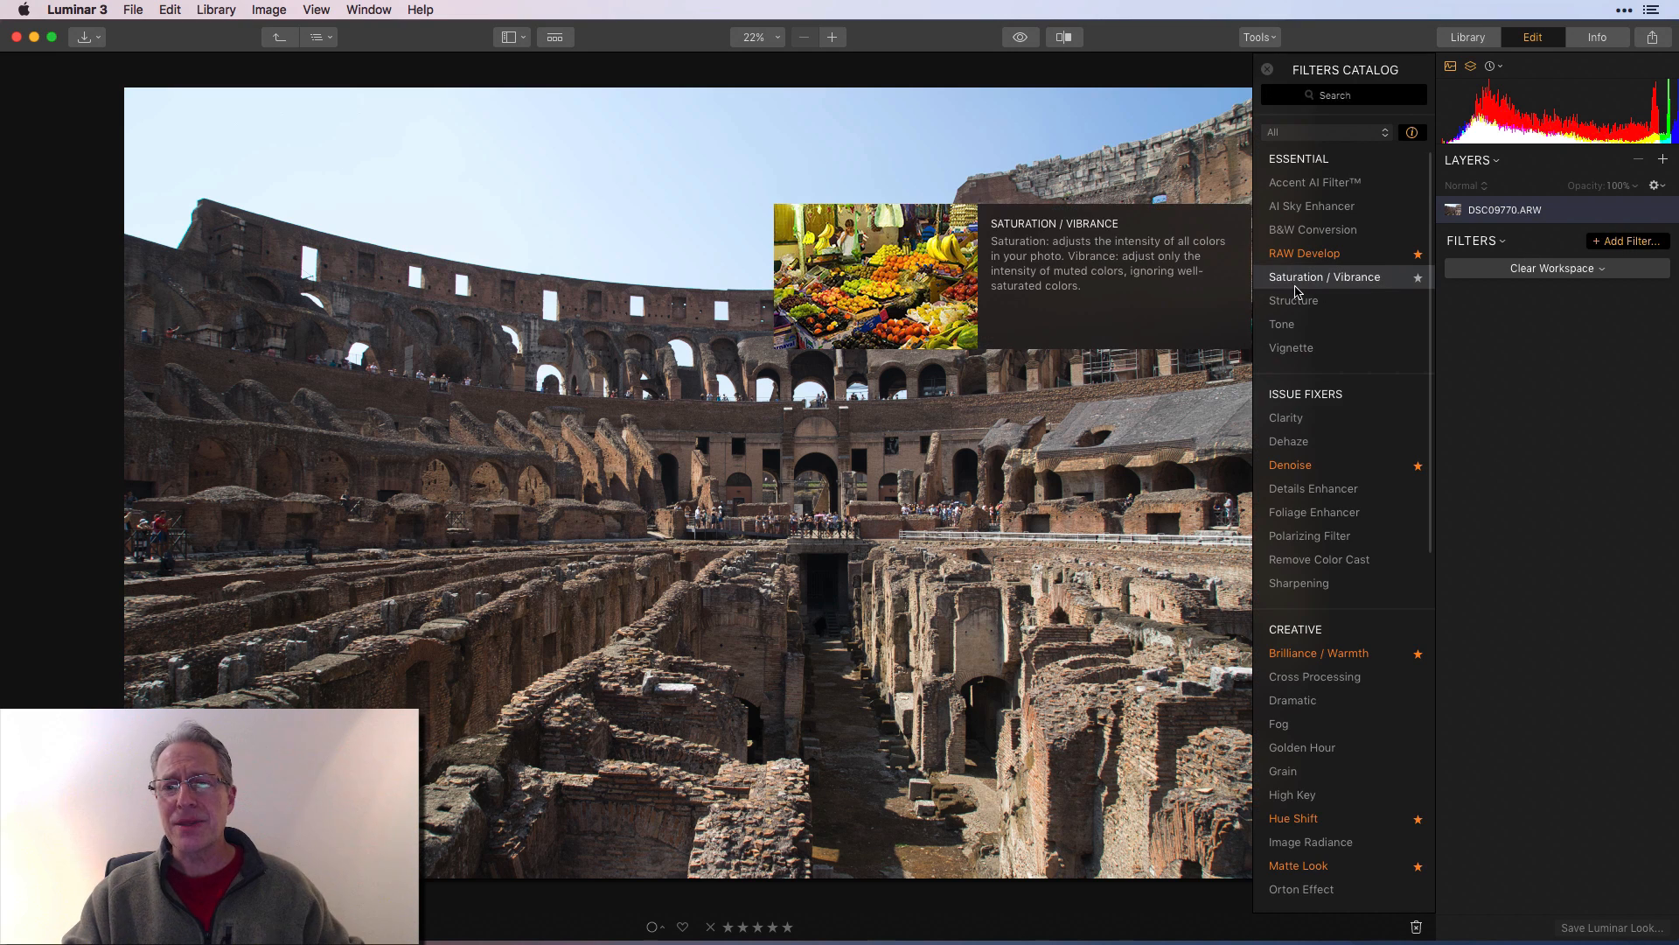
left_click(1325, 234)
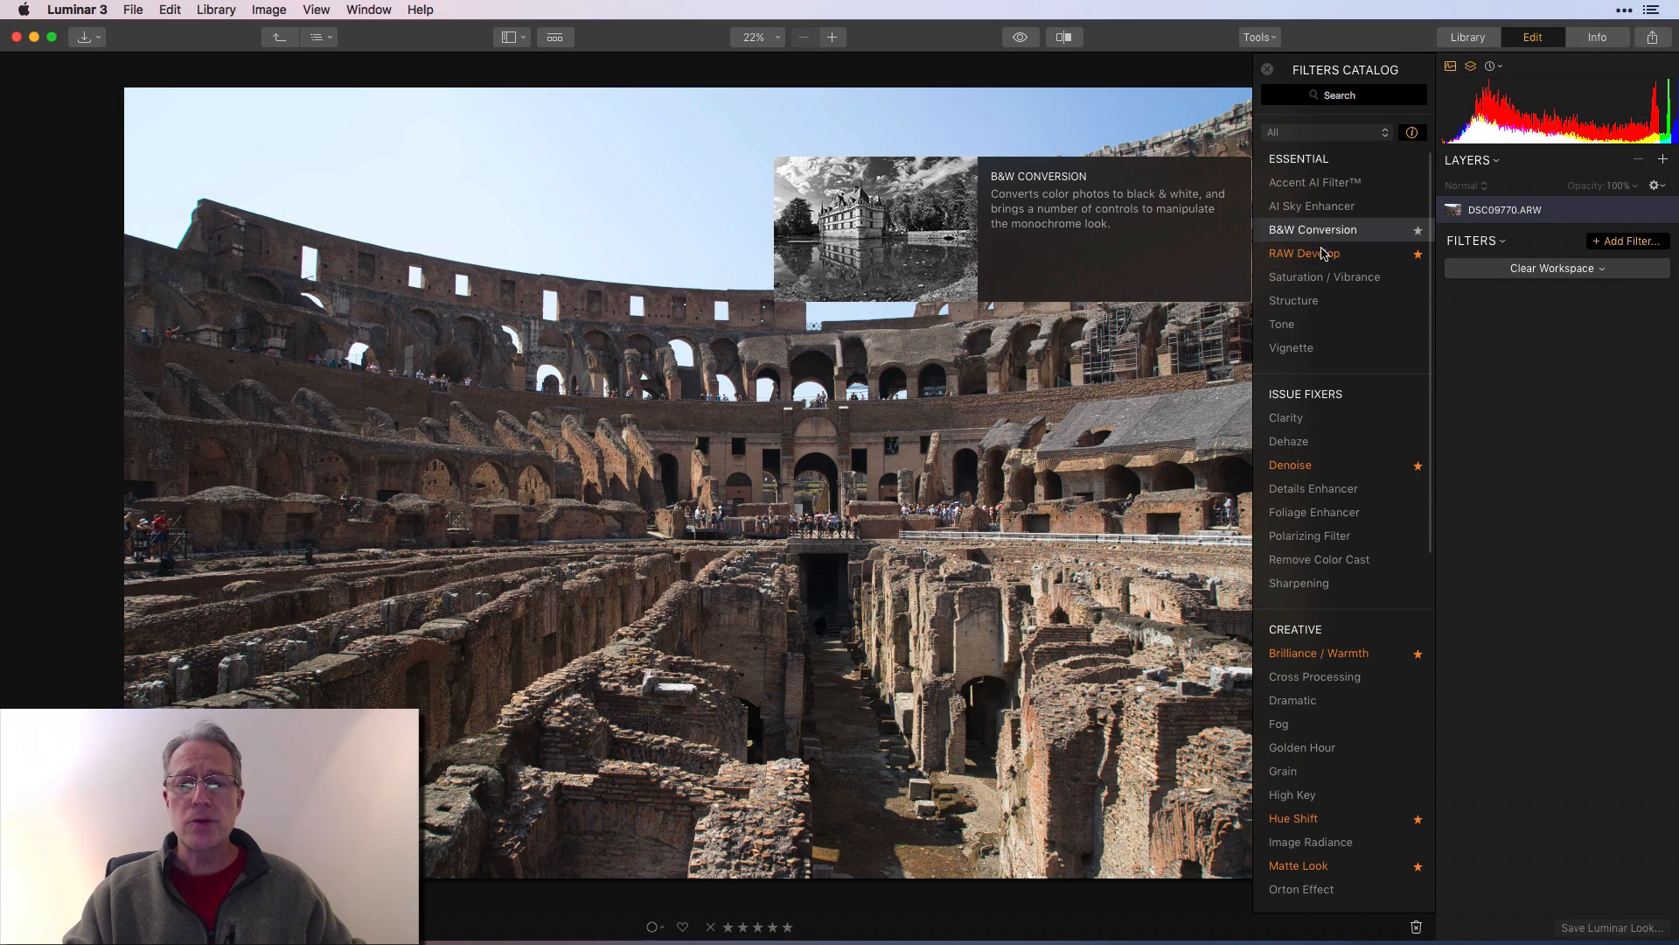
scroll(1325, 472, "down", 5)
mouse_move(1332, 487)
scroll(1331, 487, "down", 2)
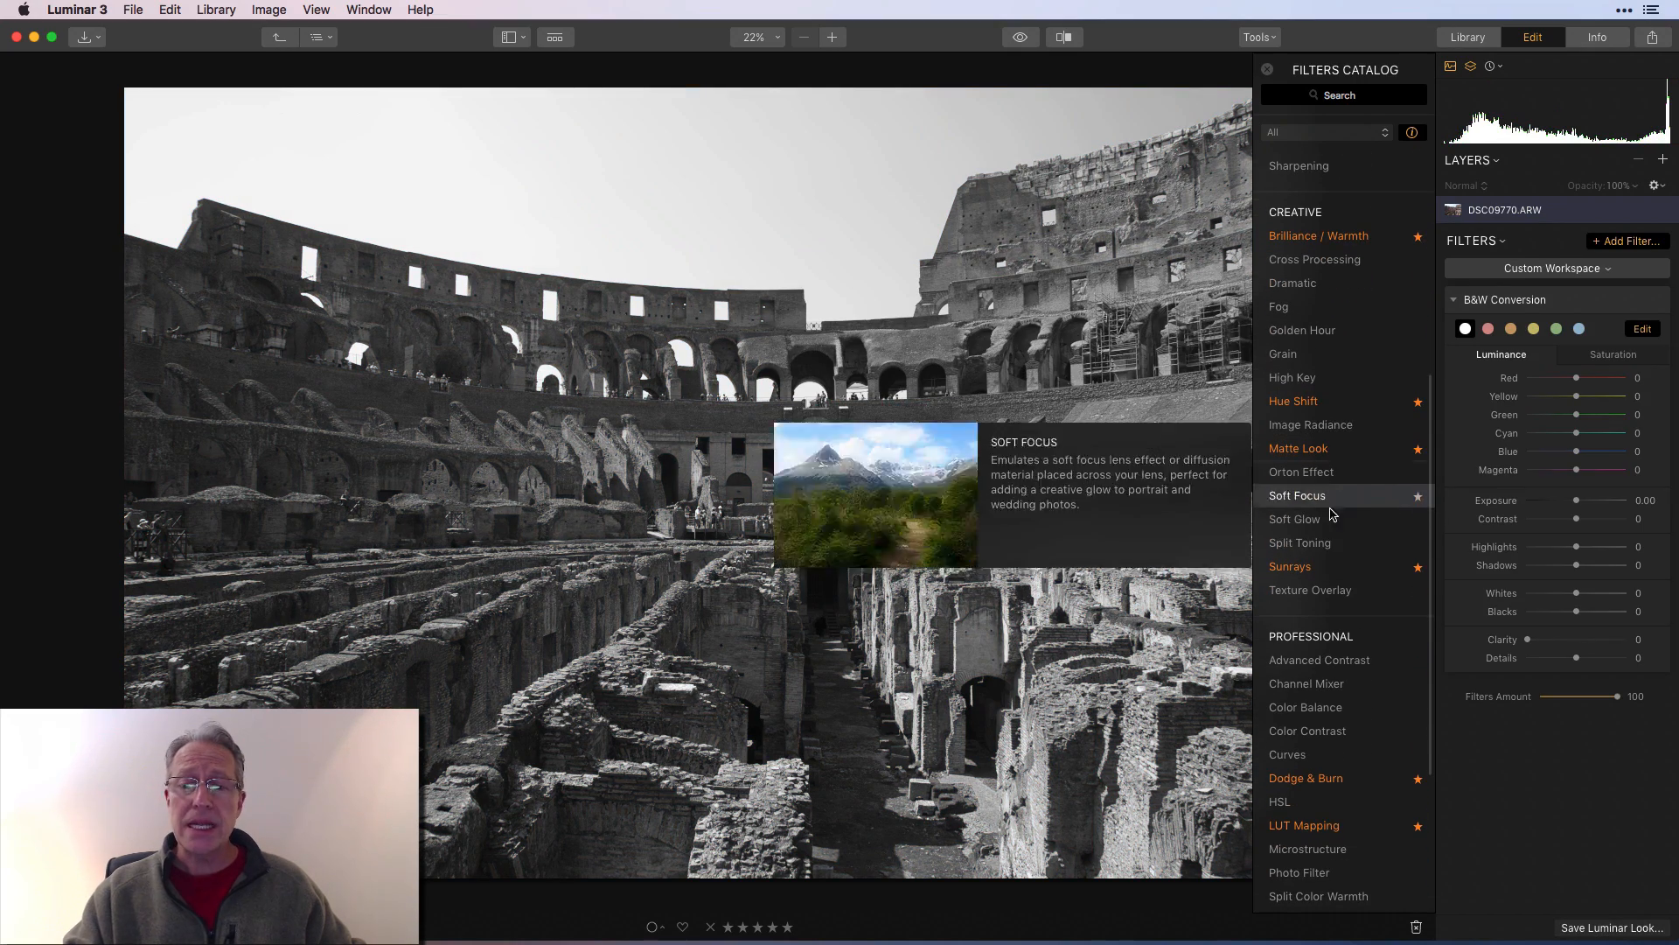
left_click(1312, 542)
left_click(1266, 72)
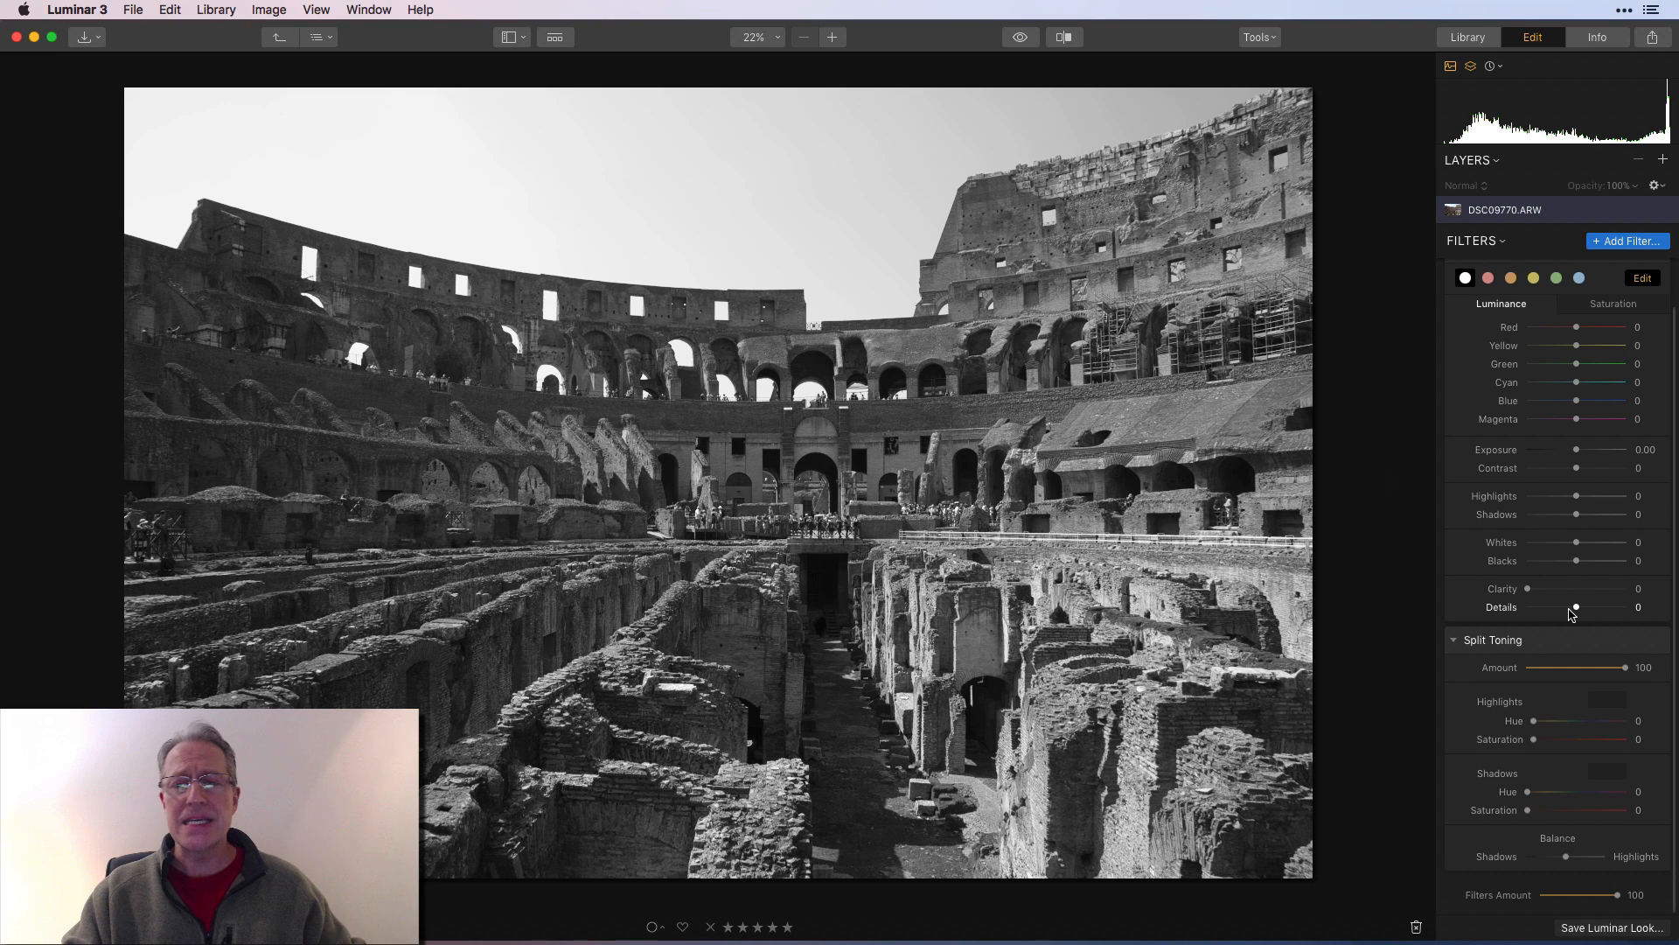
Set the B&W Conversion contrast to 23, clarity to 38 and details to 25
scroll(1579, 412, "up", 2)
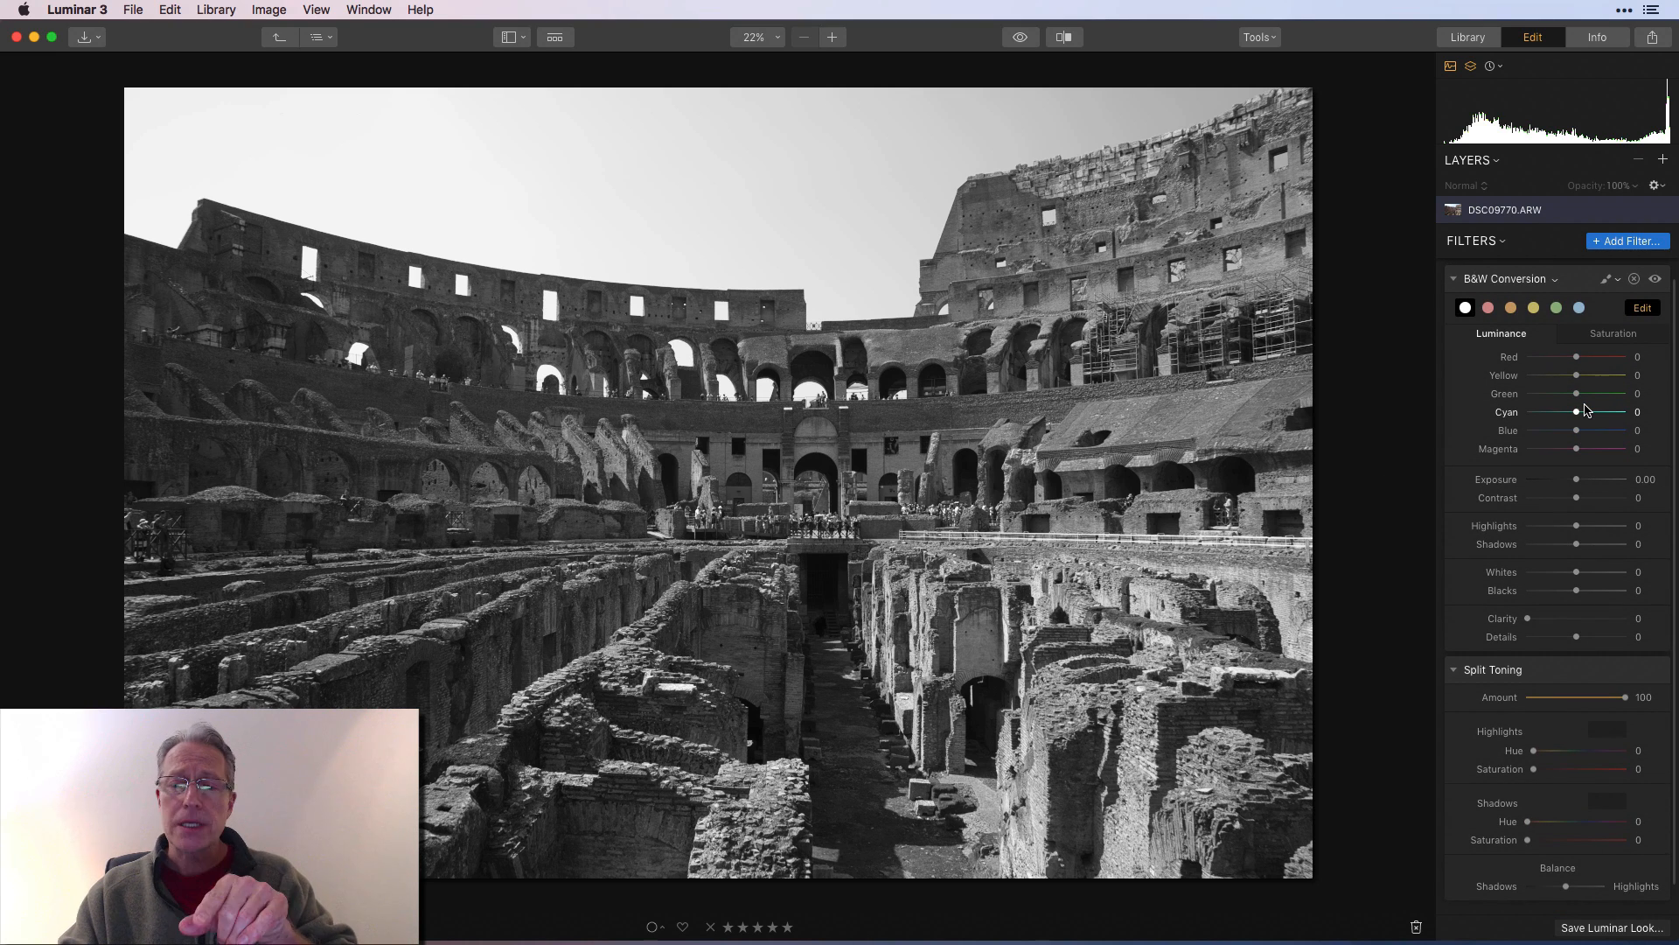
left_click_drag(1576, 497, 1590, 498)
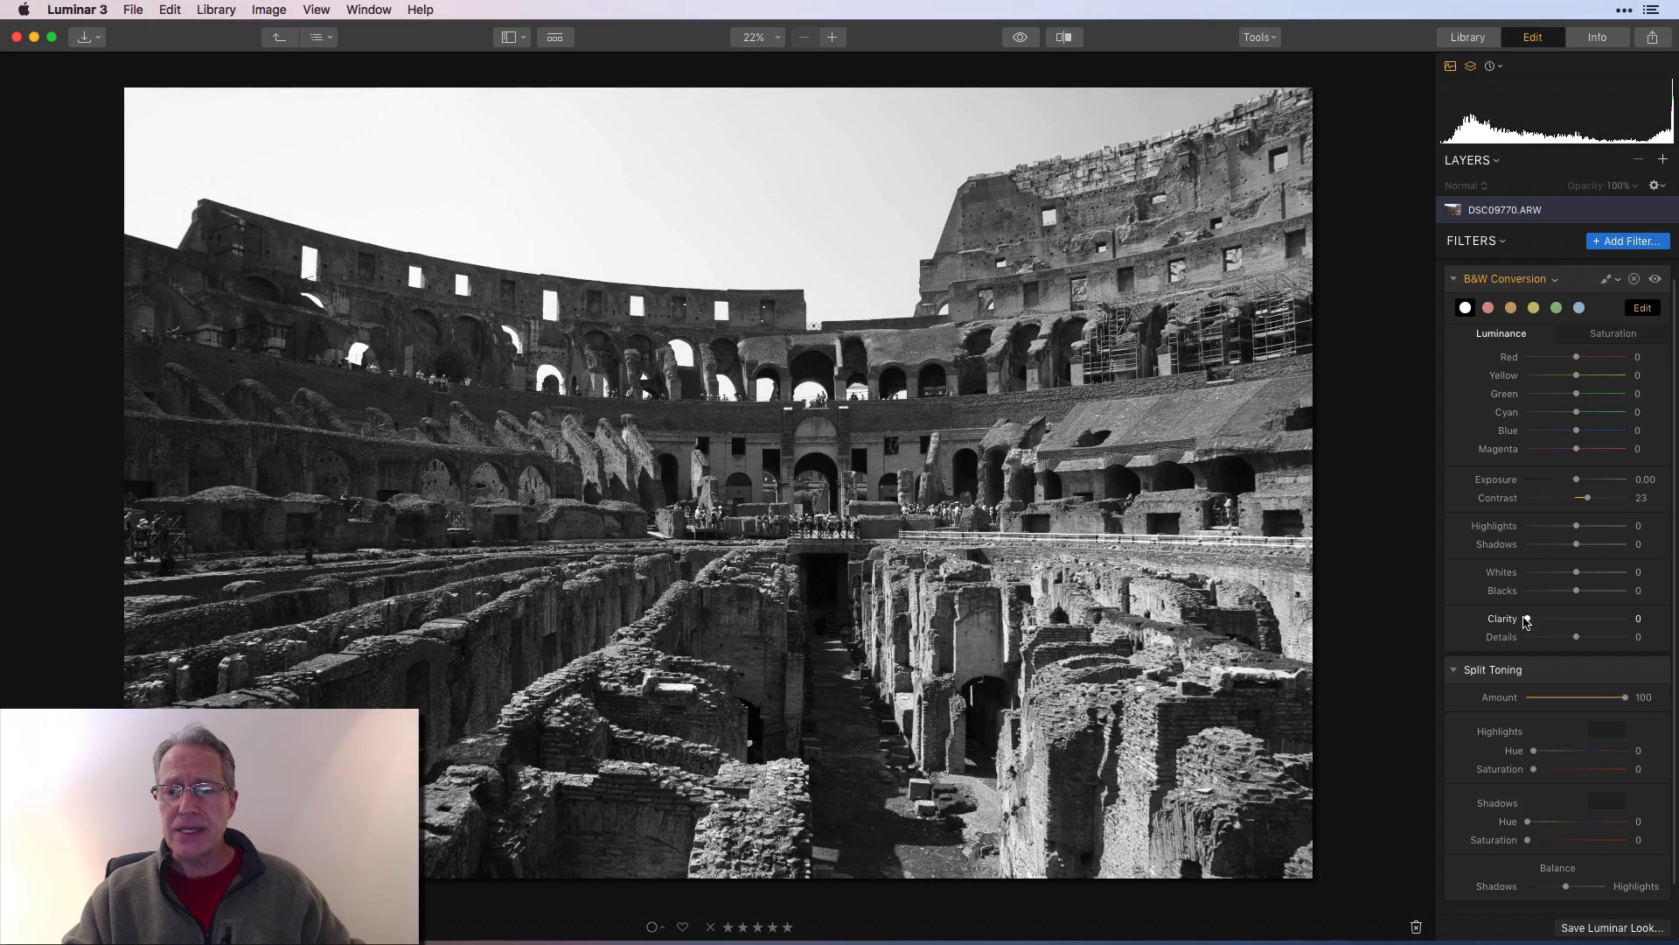
left_click_drag(1527, 619, 1591, 641)
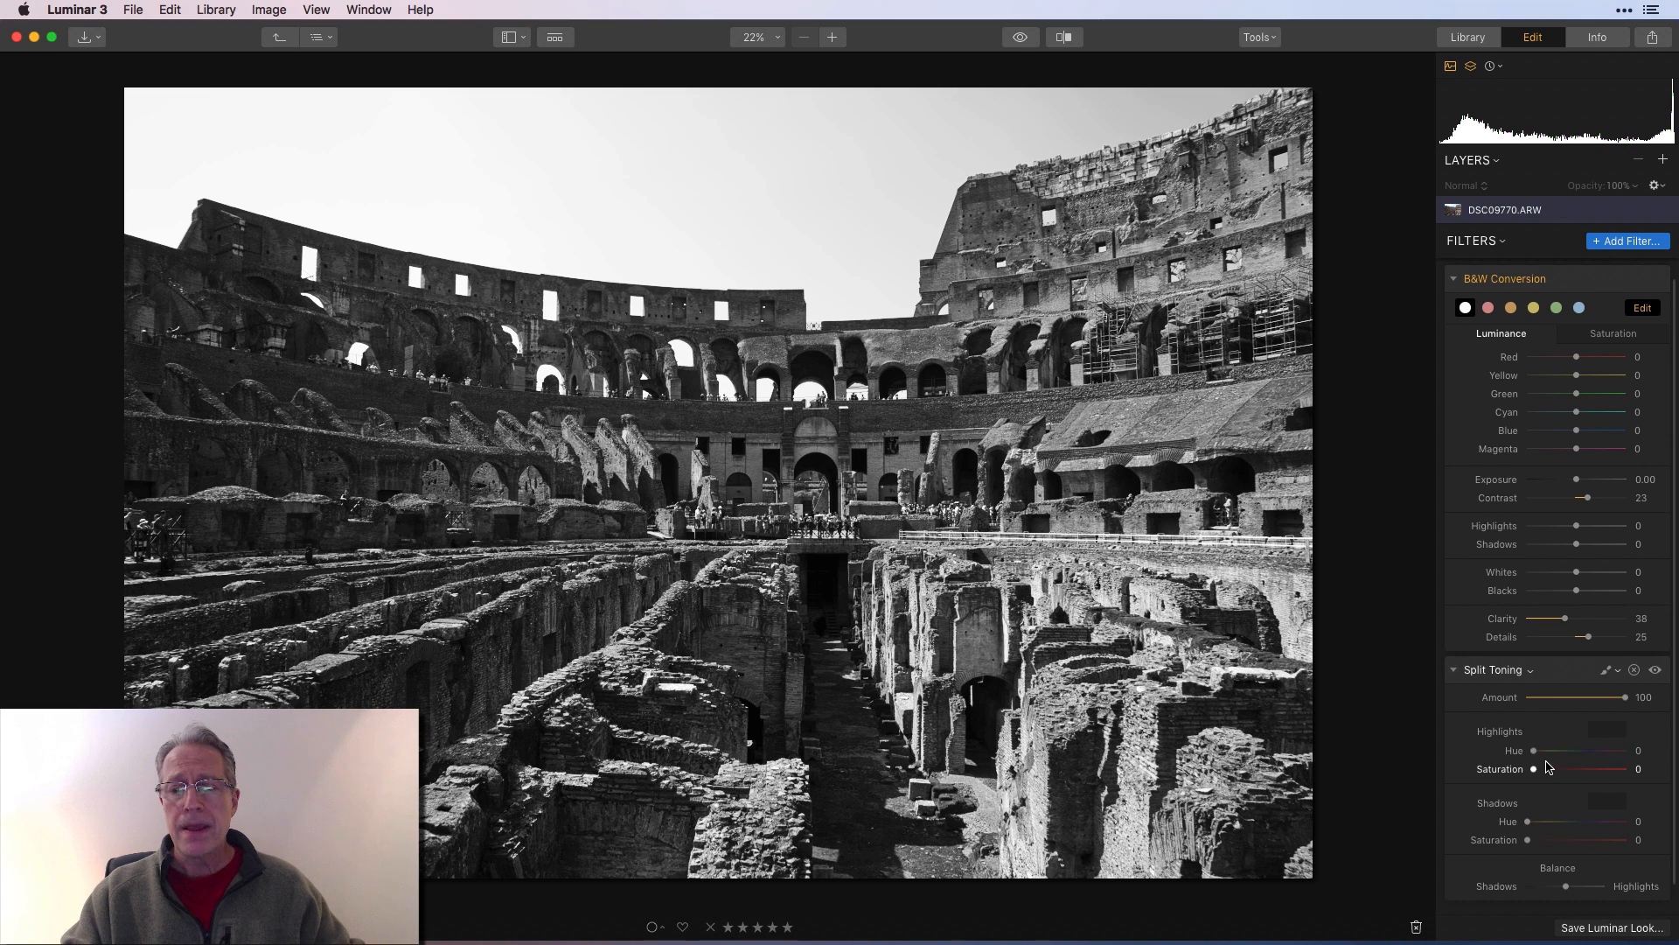
Set Split Toning highlights to hue 46, saturation 22 and shadows to hue 42, saturation 22, toggling the filter to compare
scroll(1546, 766, "down", 2)
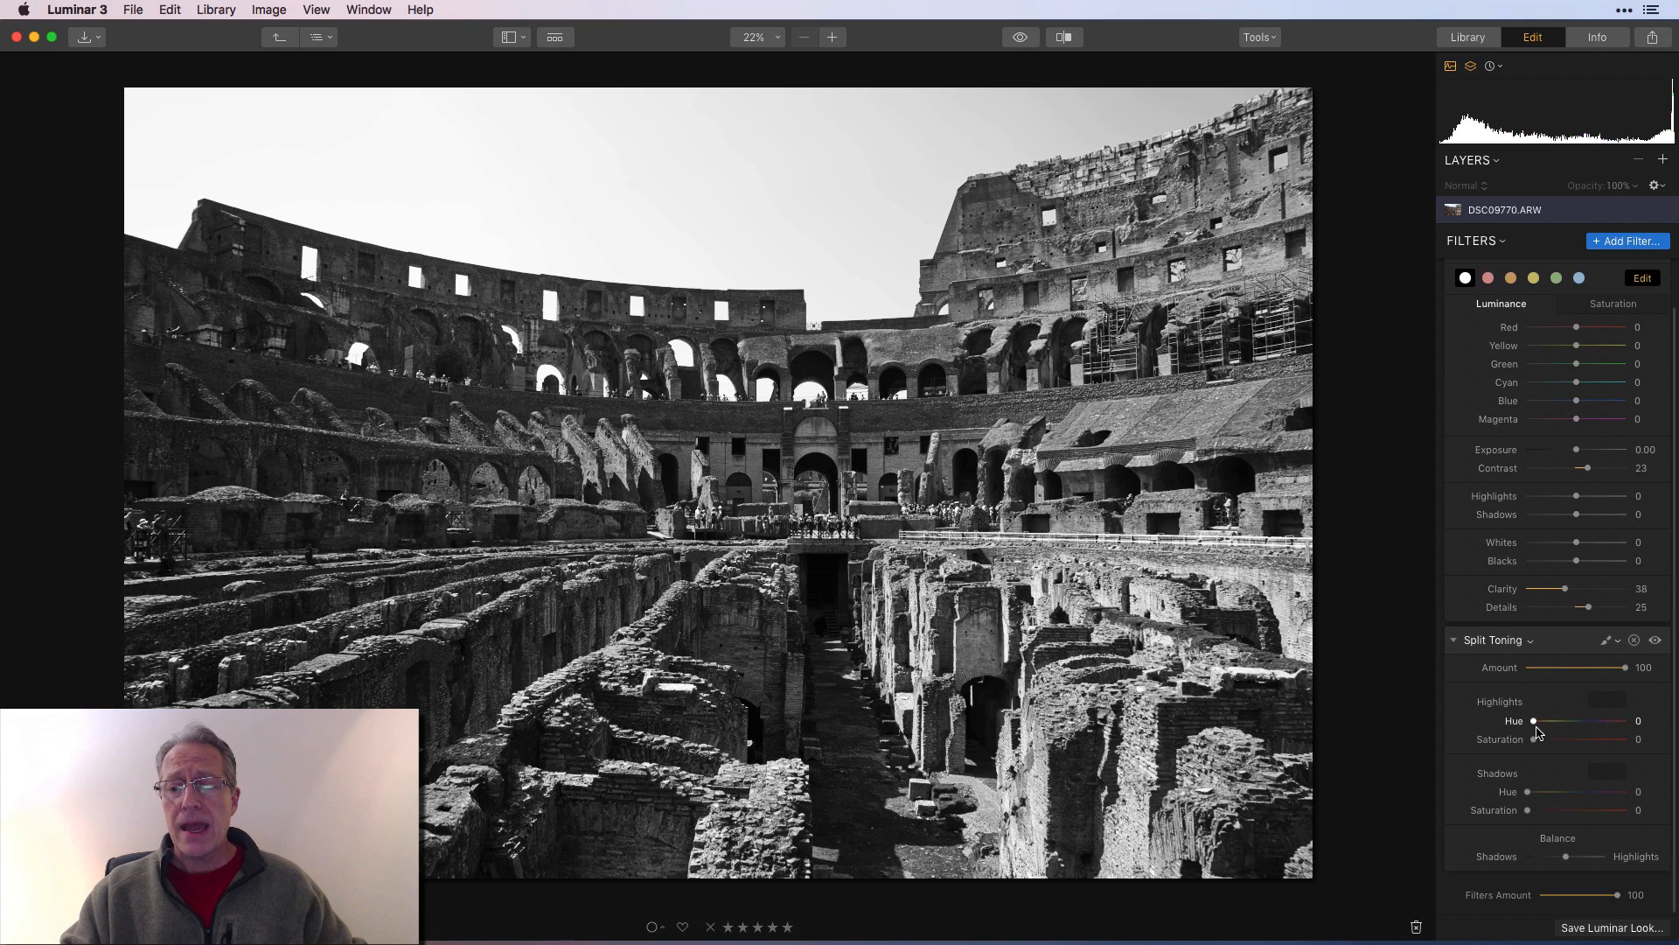
left_click_drag(1535, 722, 1544, 727)
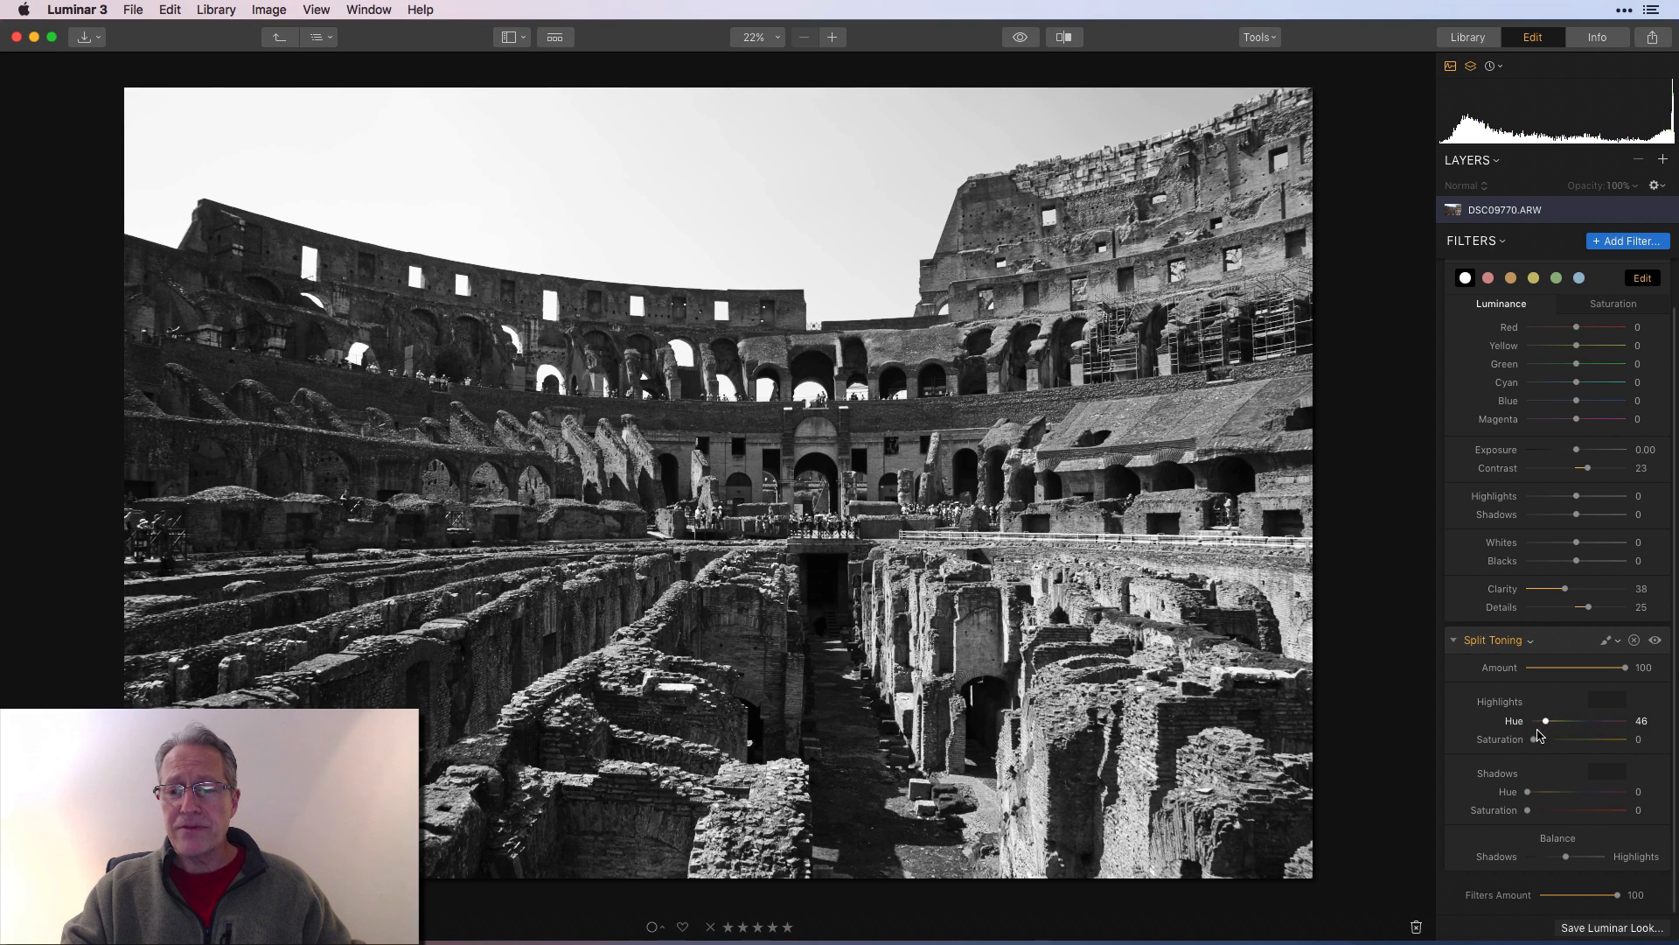
left_click_drag(1528, 793, 1550, 812)
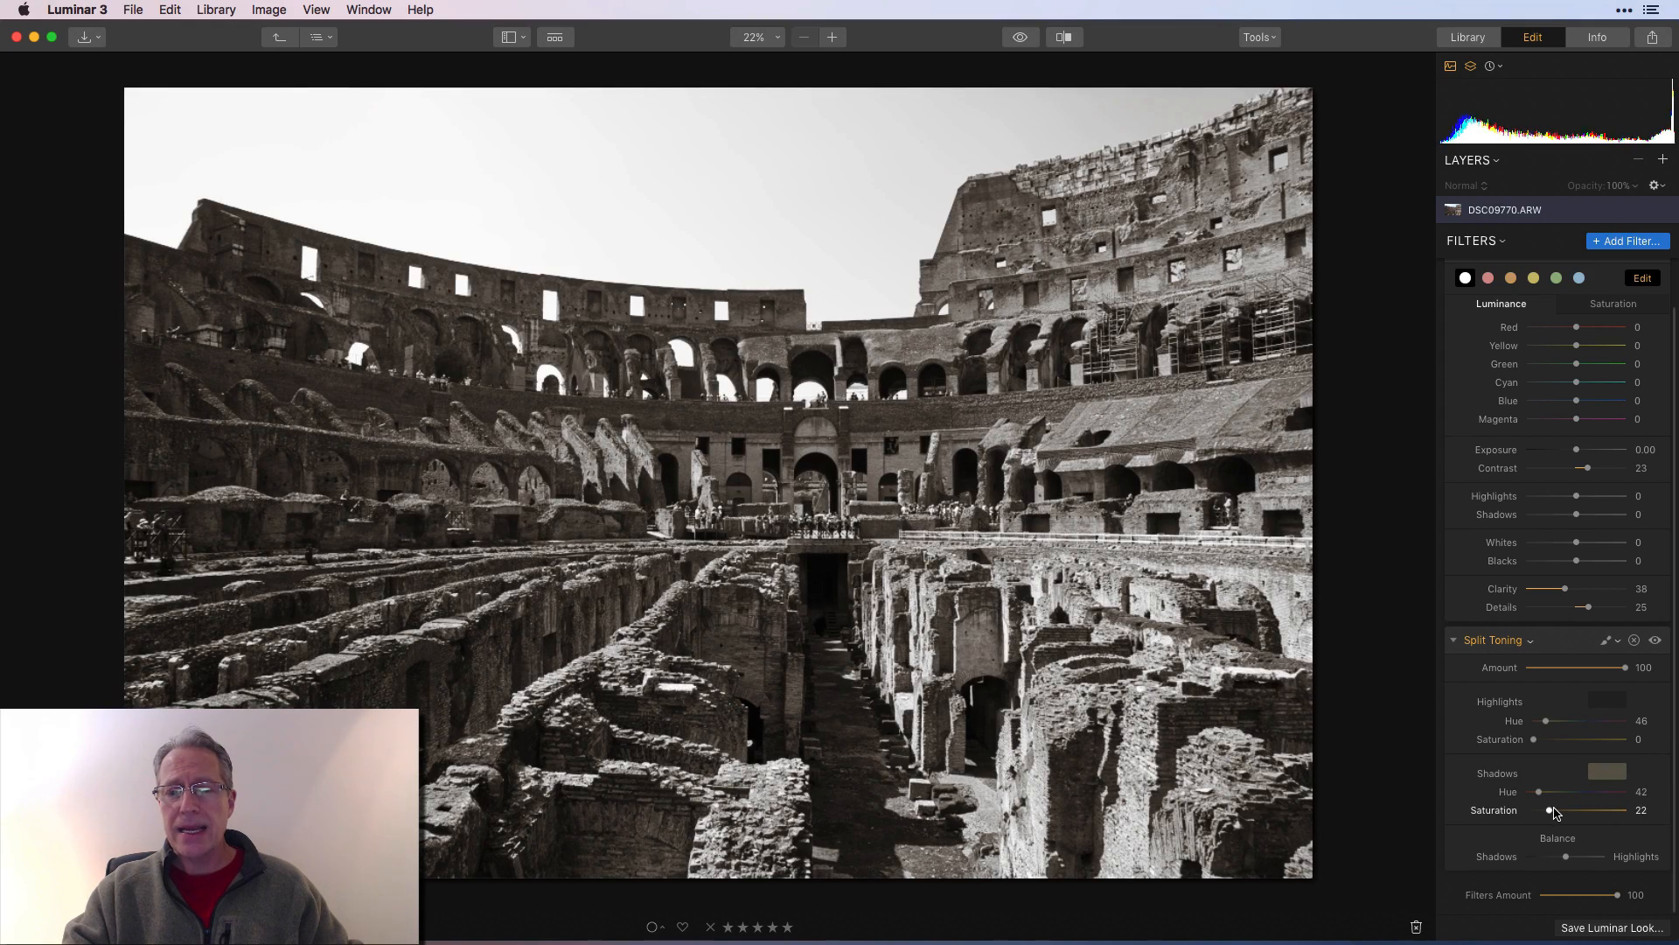
left_click_drag(1536, 740, 1555, 740)
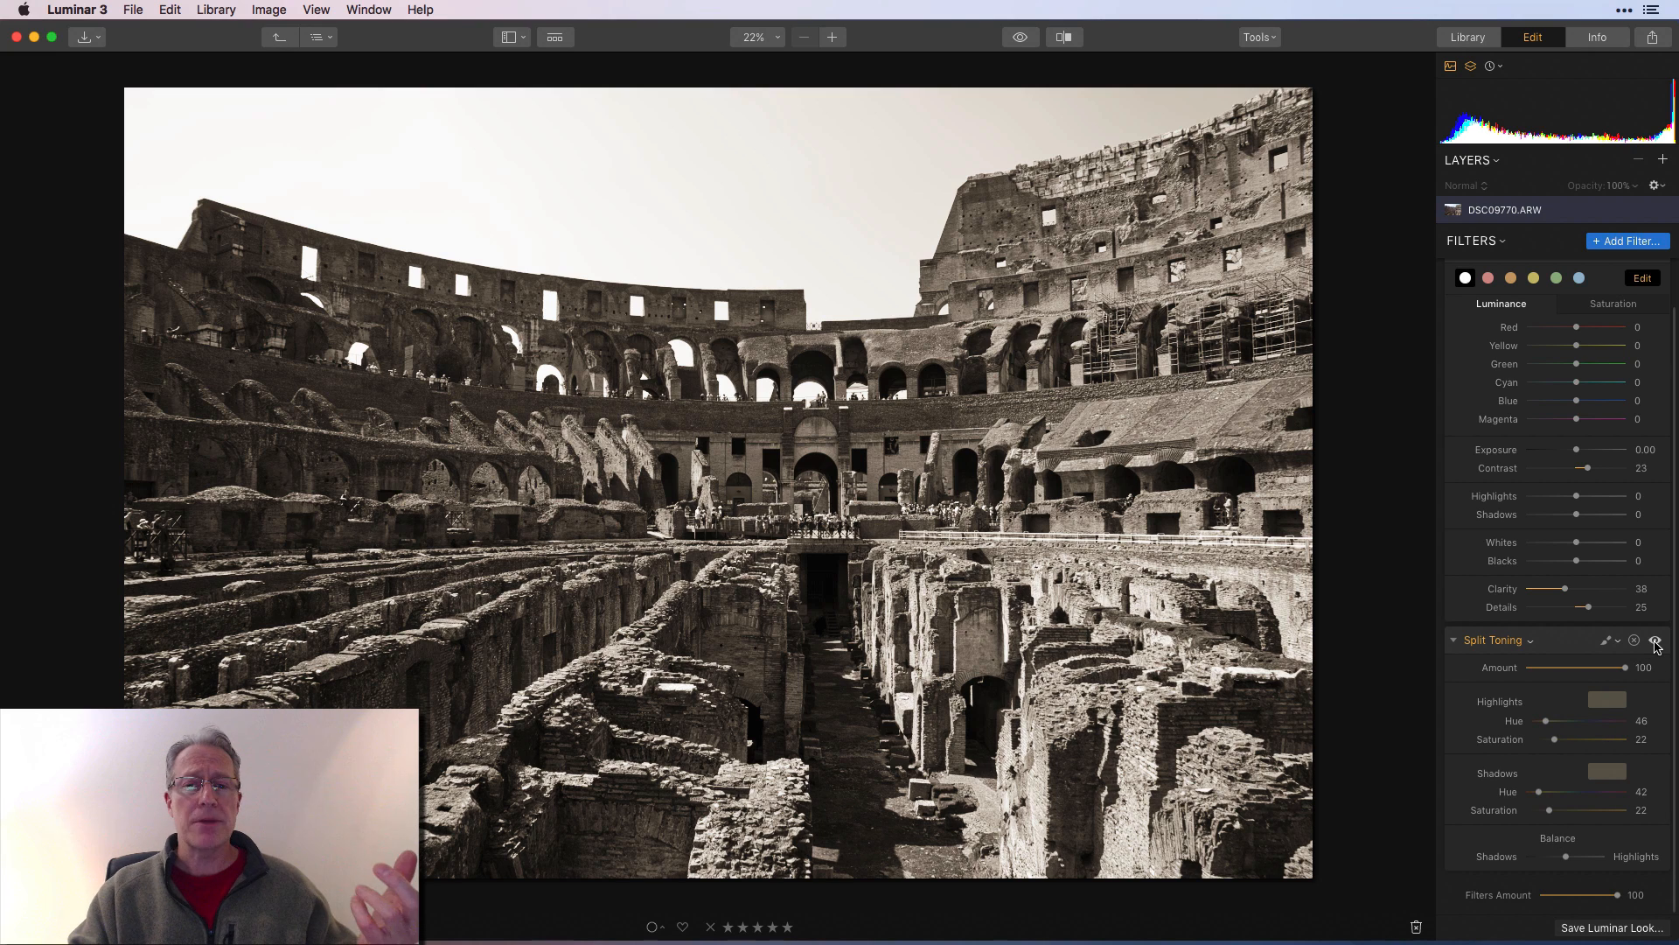
left_click(1655, 643)
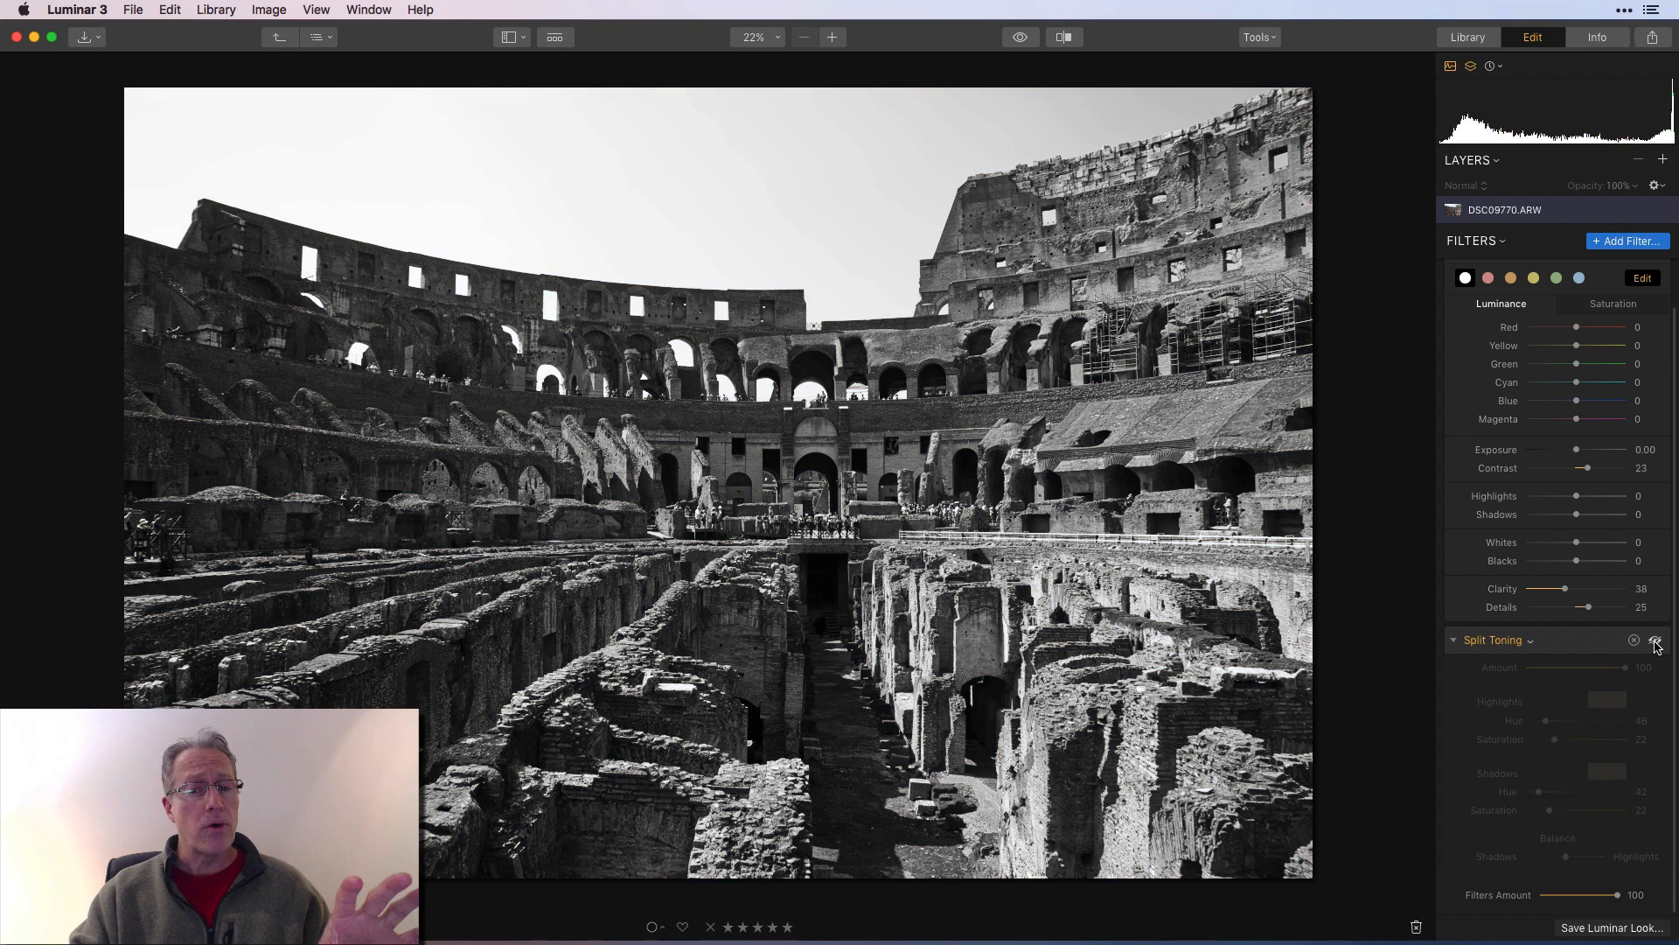
left_click(1656, 643)
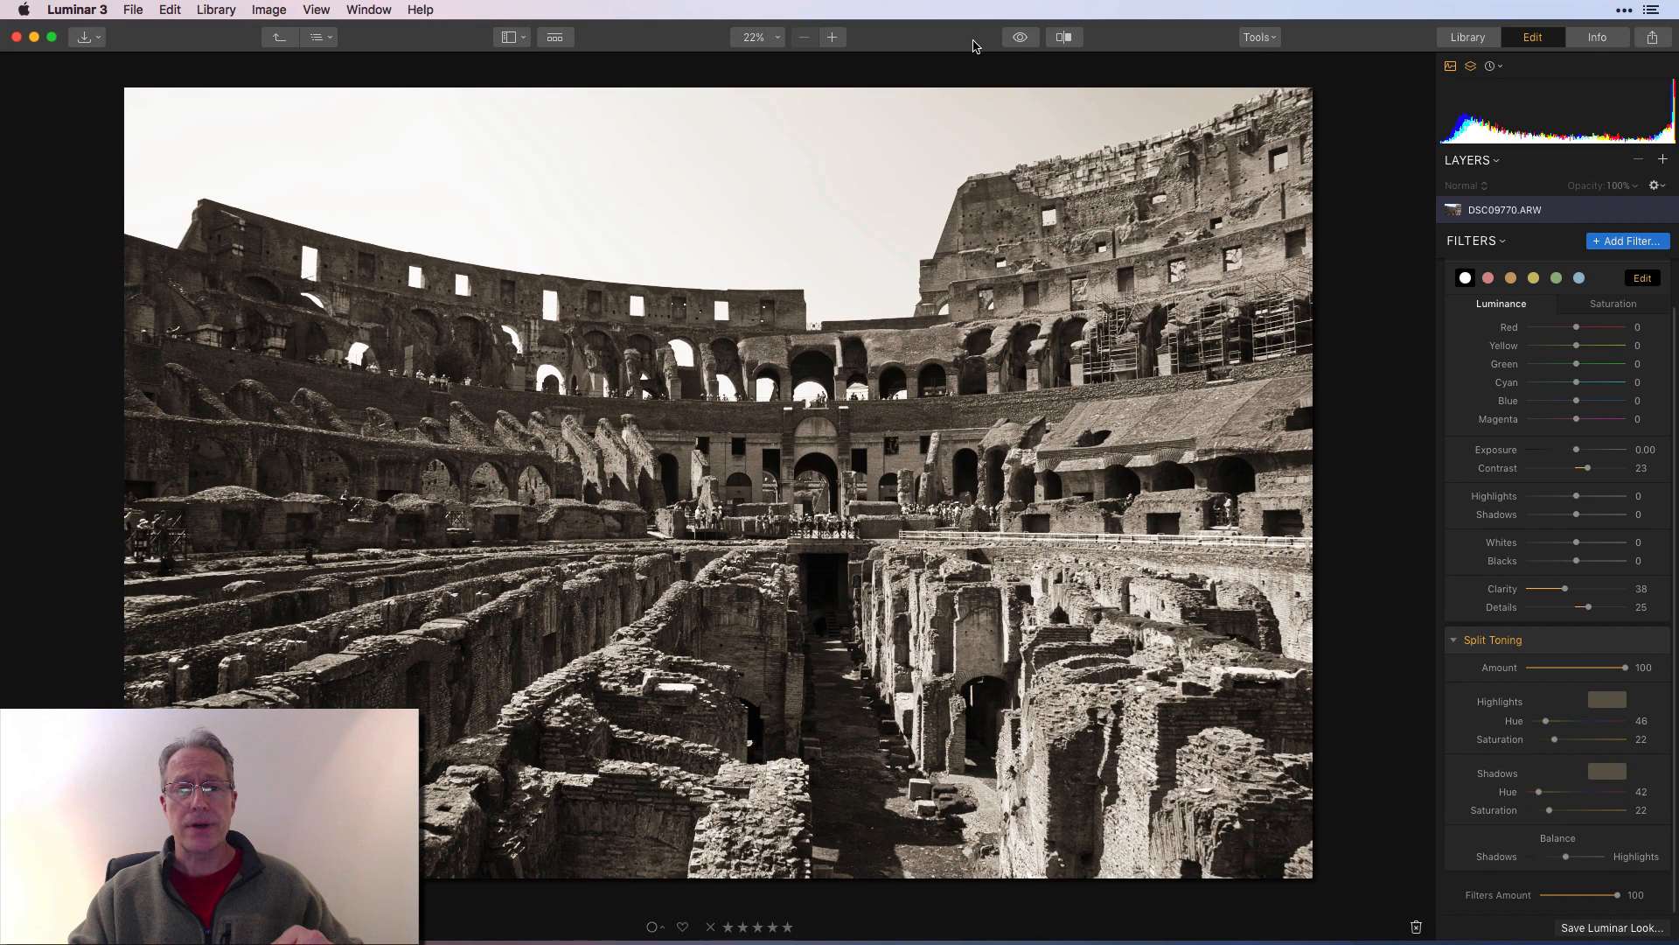
Compare against the original, then set Split Toning highlights saturation to 38 and shadows saturation to 29 on the Colosseum photo
left_click(1020, 40)
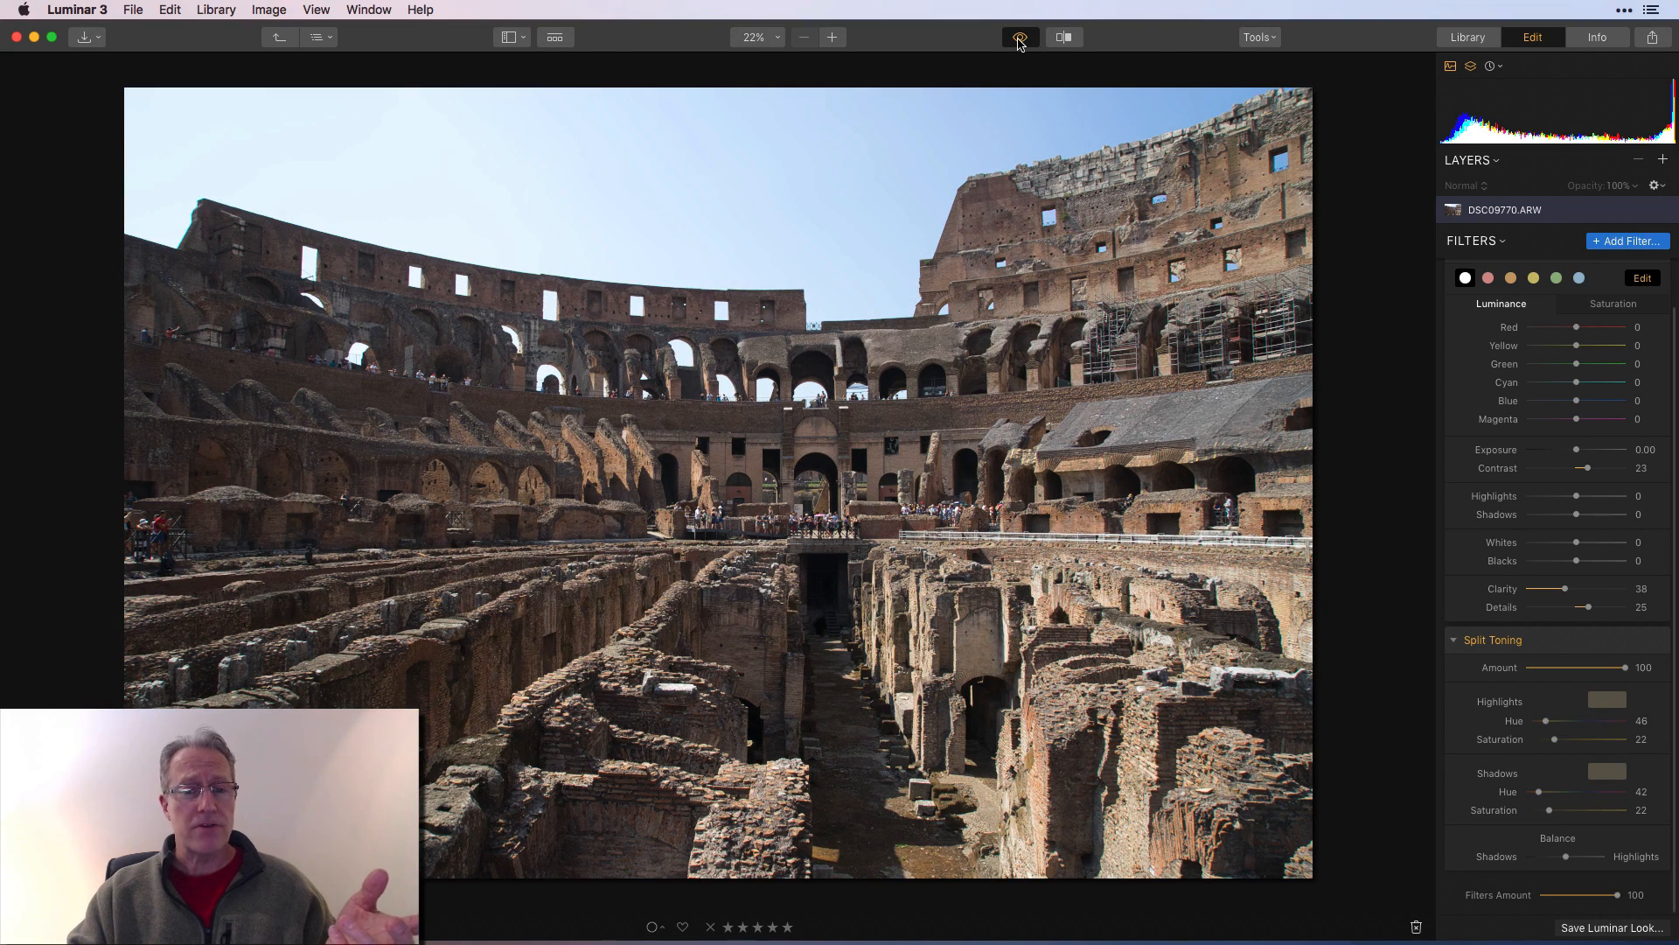
left_click(1020, 40)
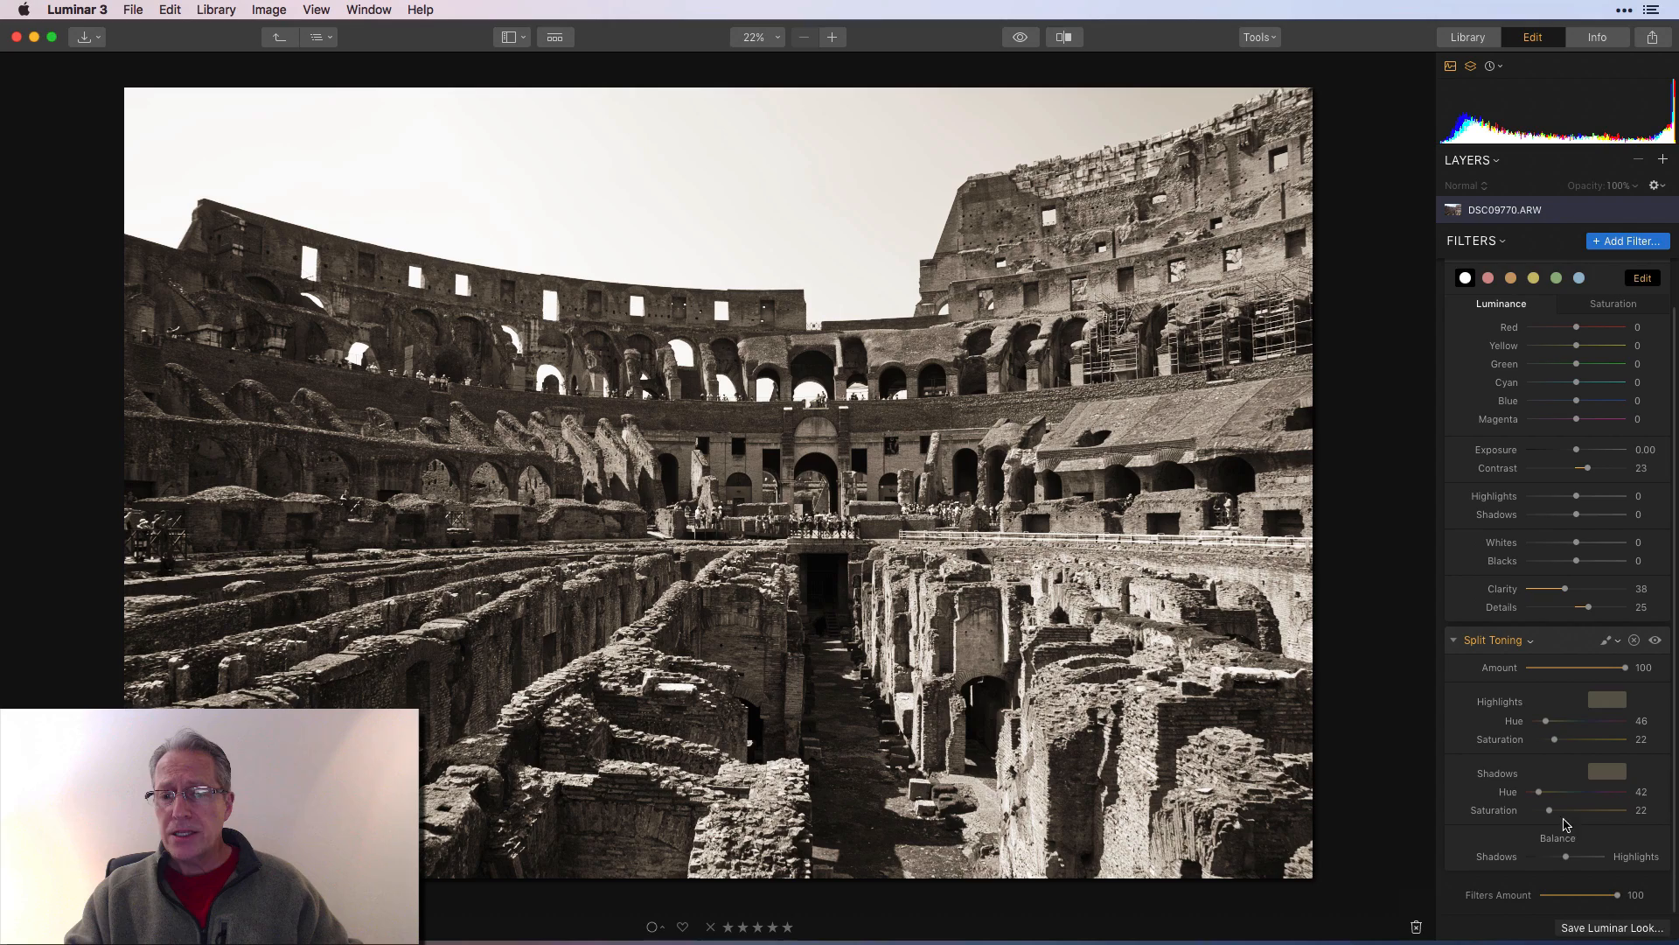
left_click_drag(1555, 739, 1576, 741)
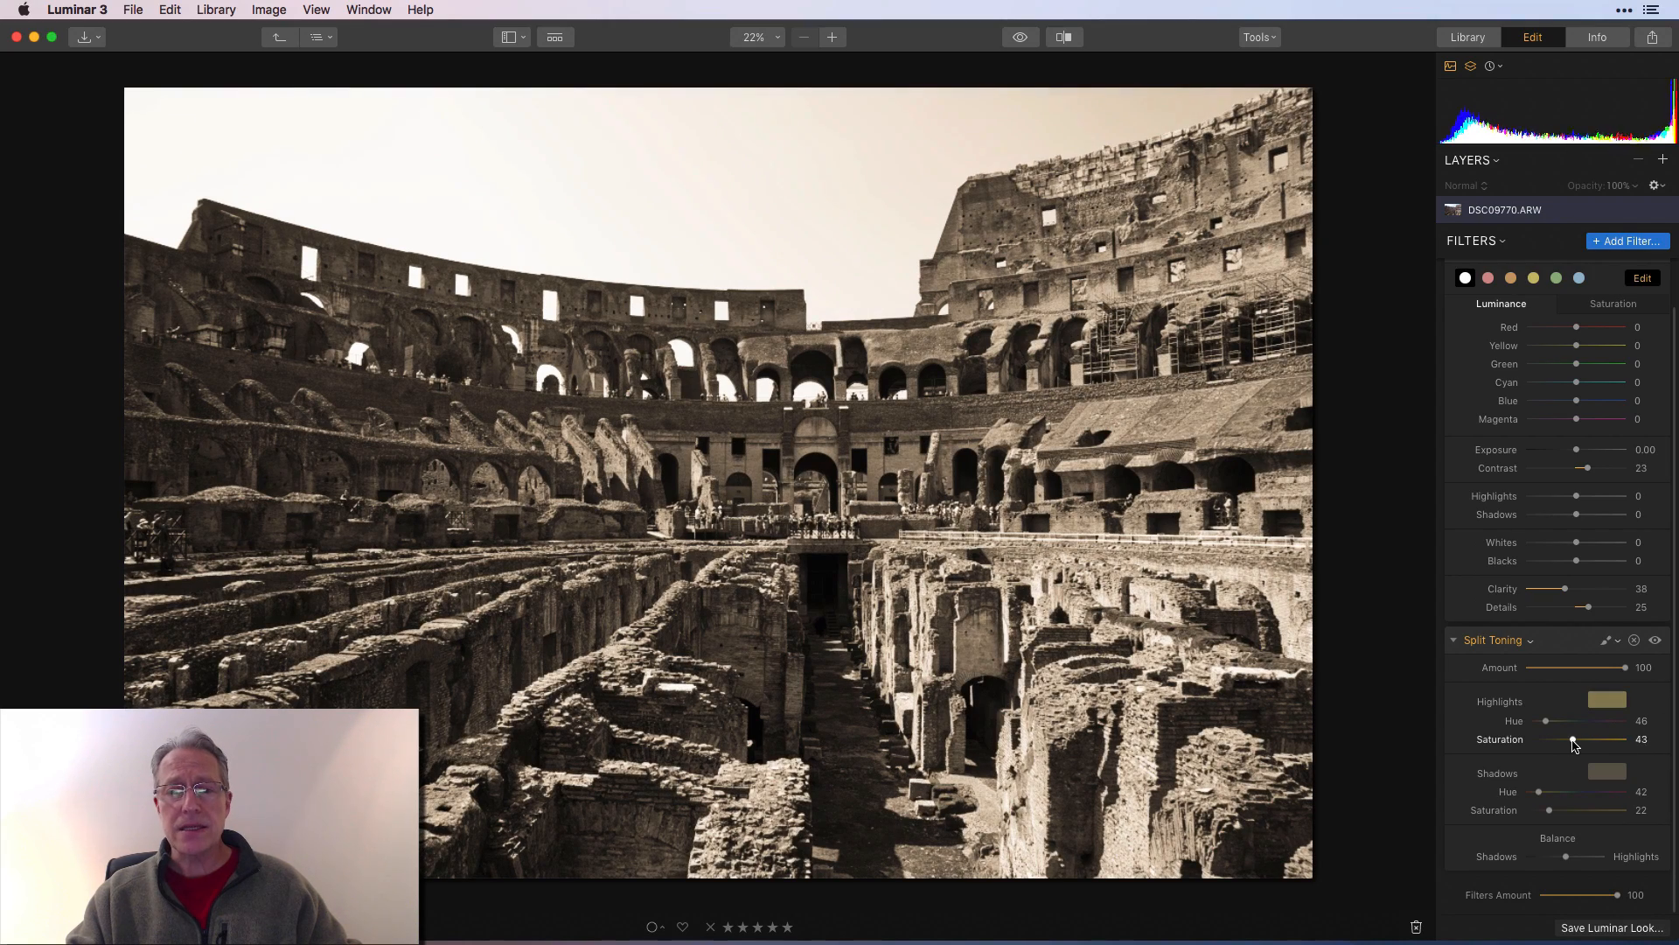
left_click_drag(1549, 810, 1559, 812)
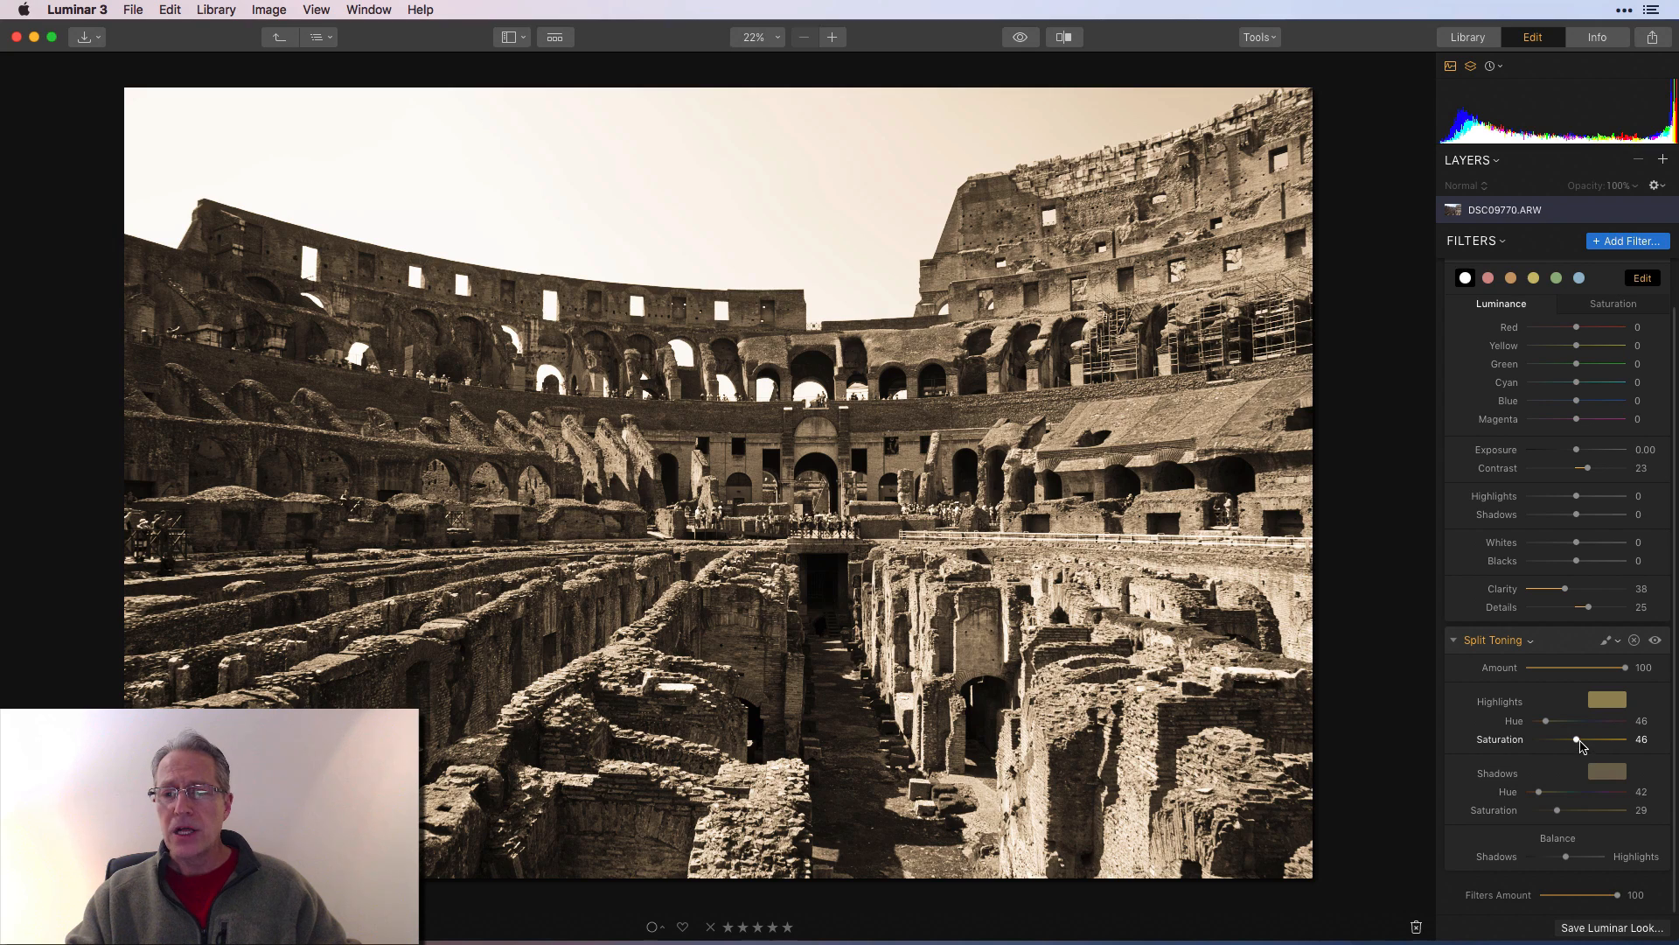
left_click_drag(1577, 740, 1569, 744)
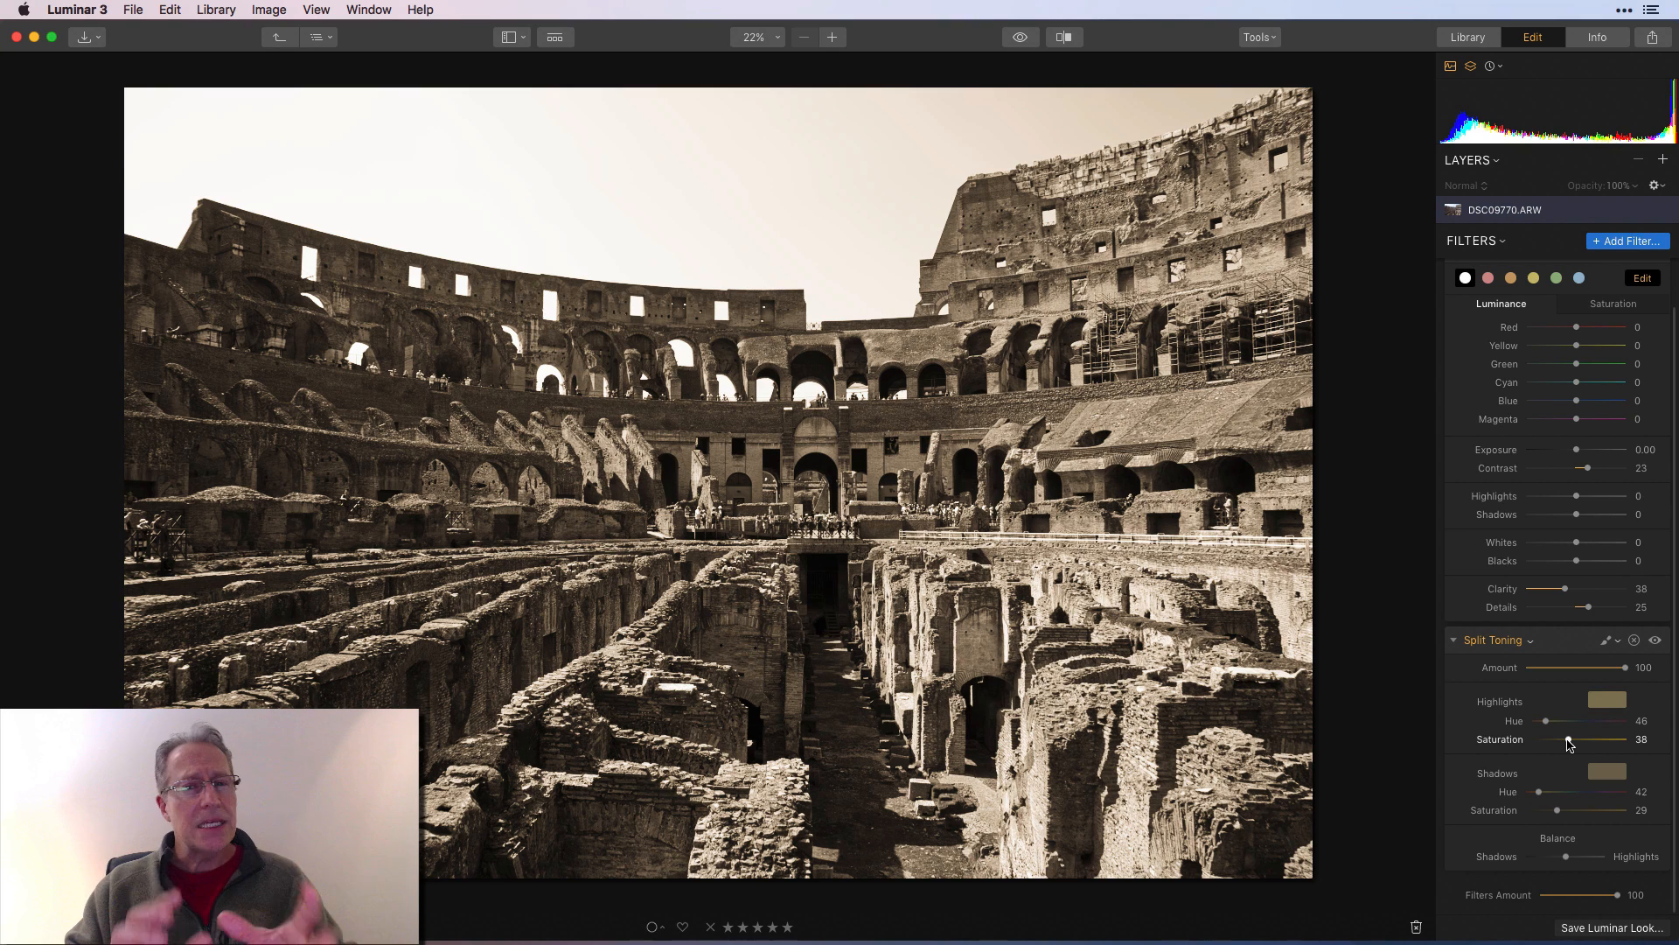
scroll(1590, 652, "up", 2)
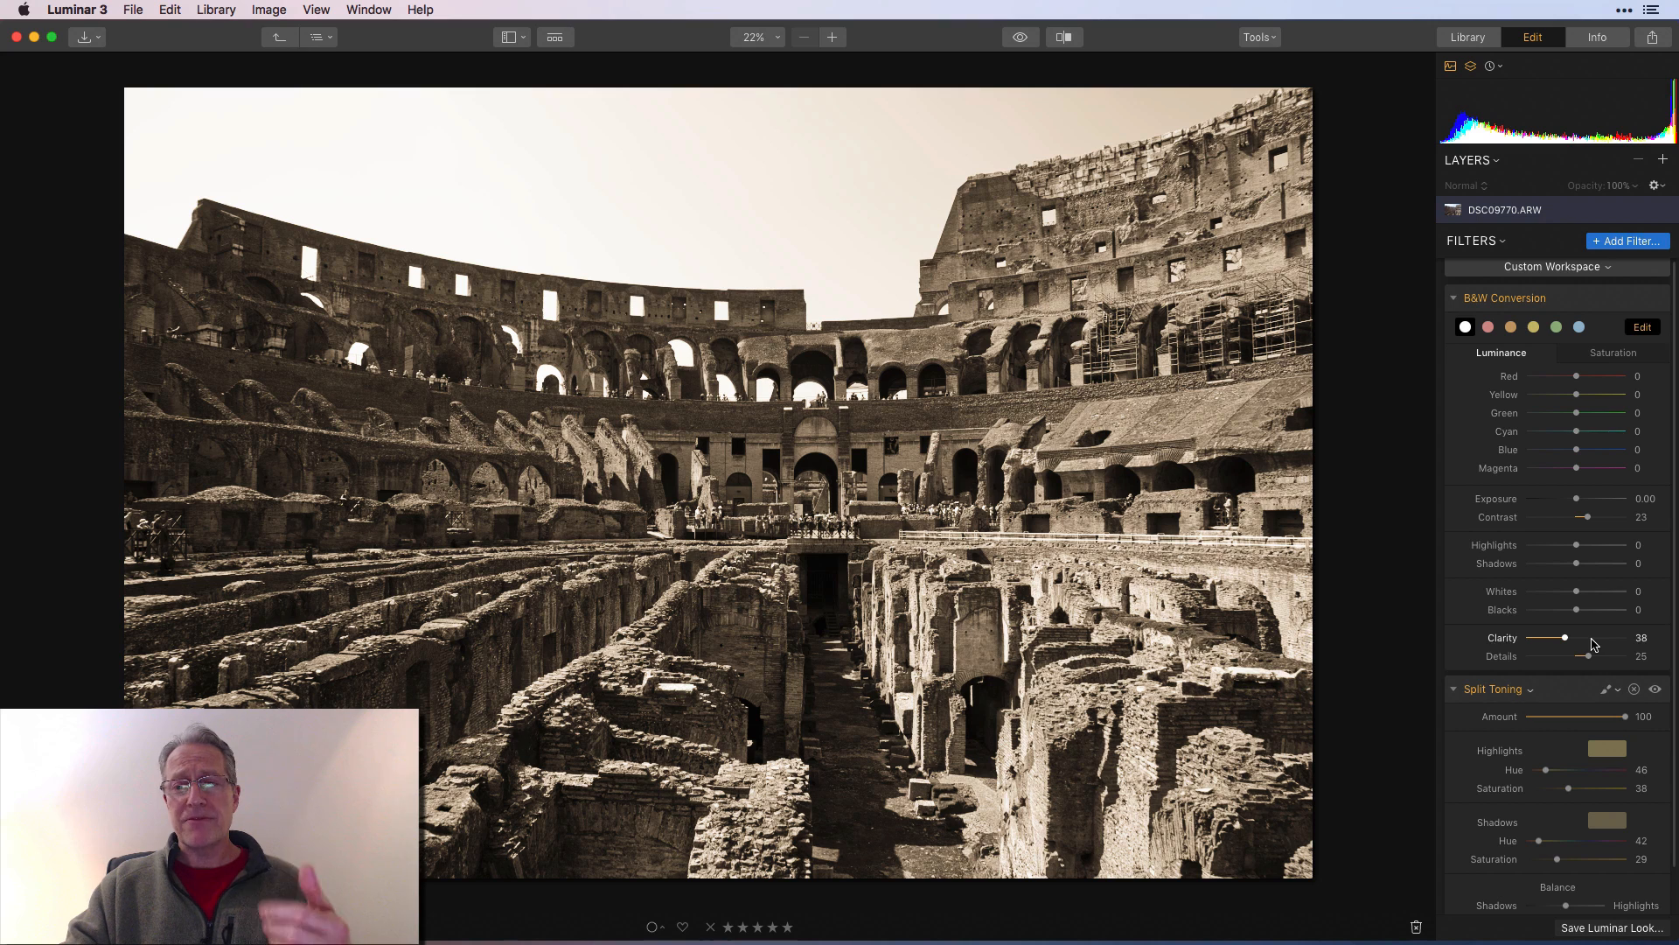
scroll(1559, 496, "down", 1)
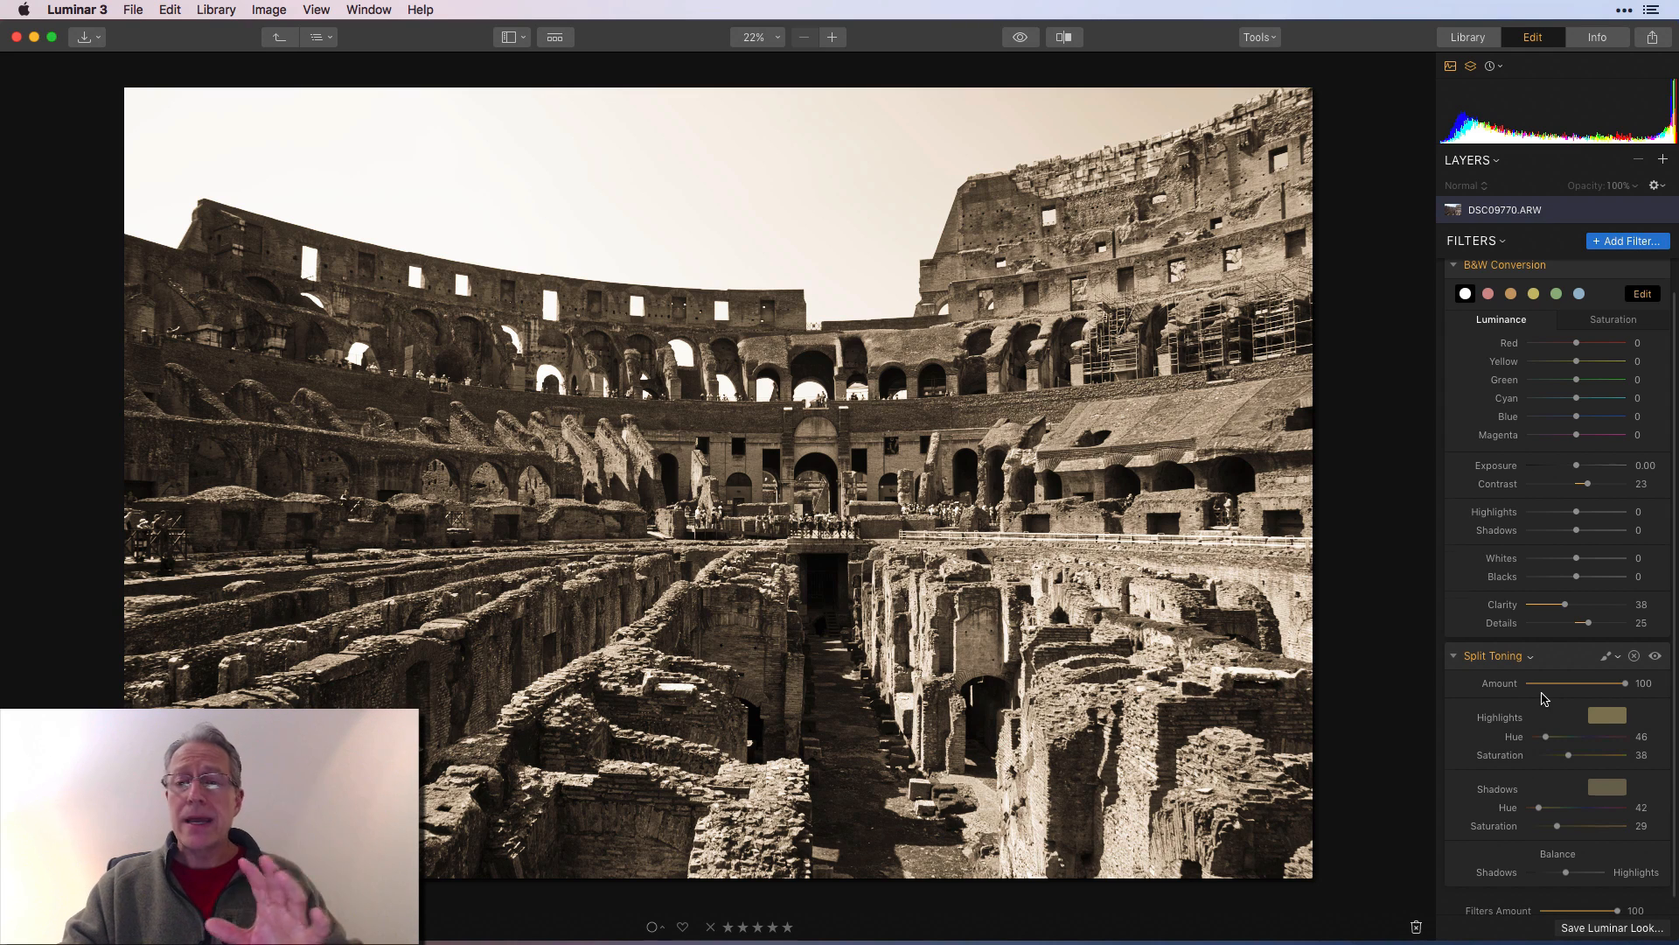
scroll(1544, 698, "up", 1)
scroll(1544, 697, "down", 1)
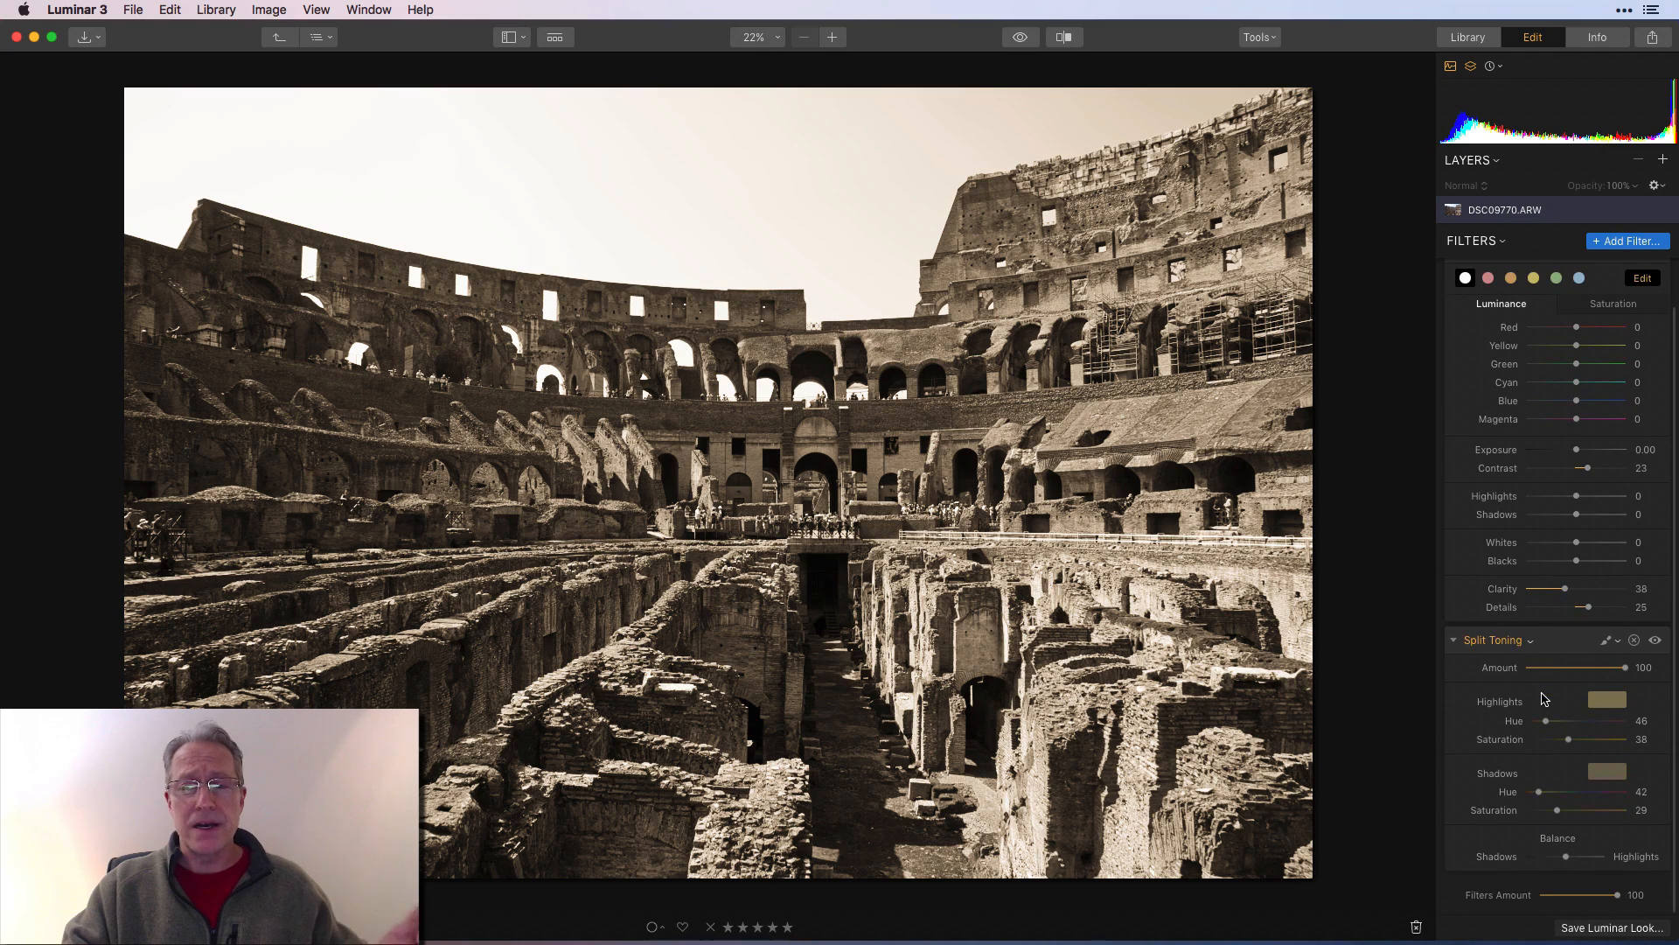
left_click_drag(1588, 468, 1597, 516)
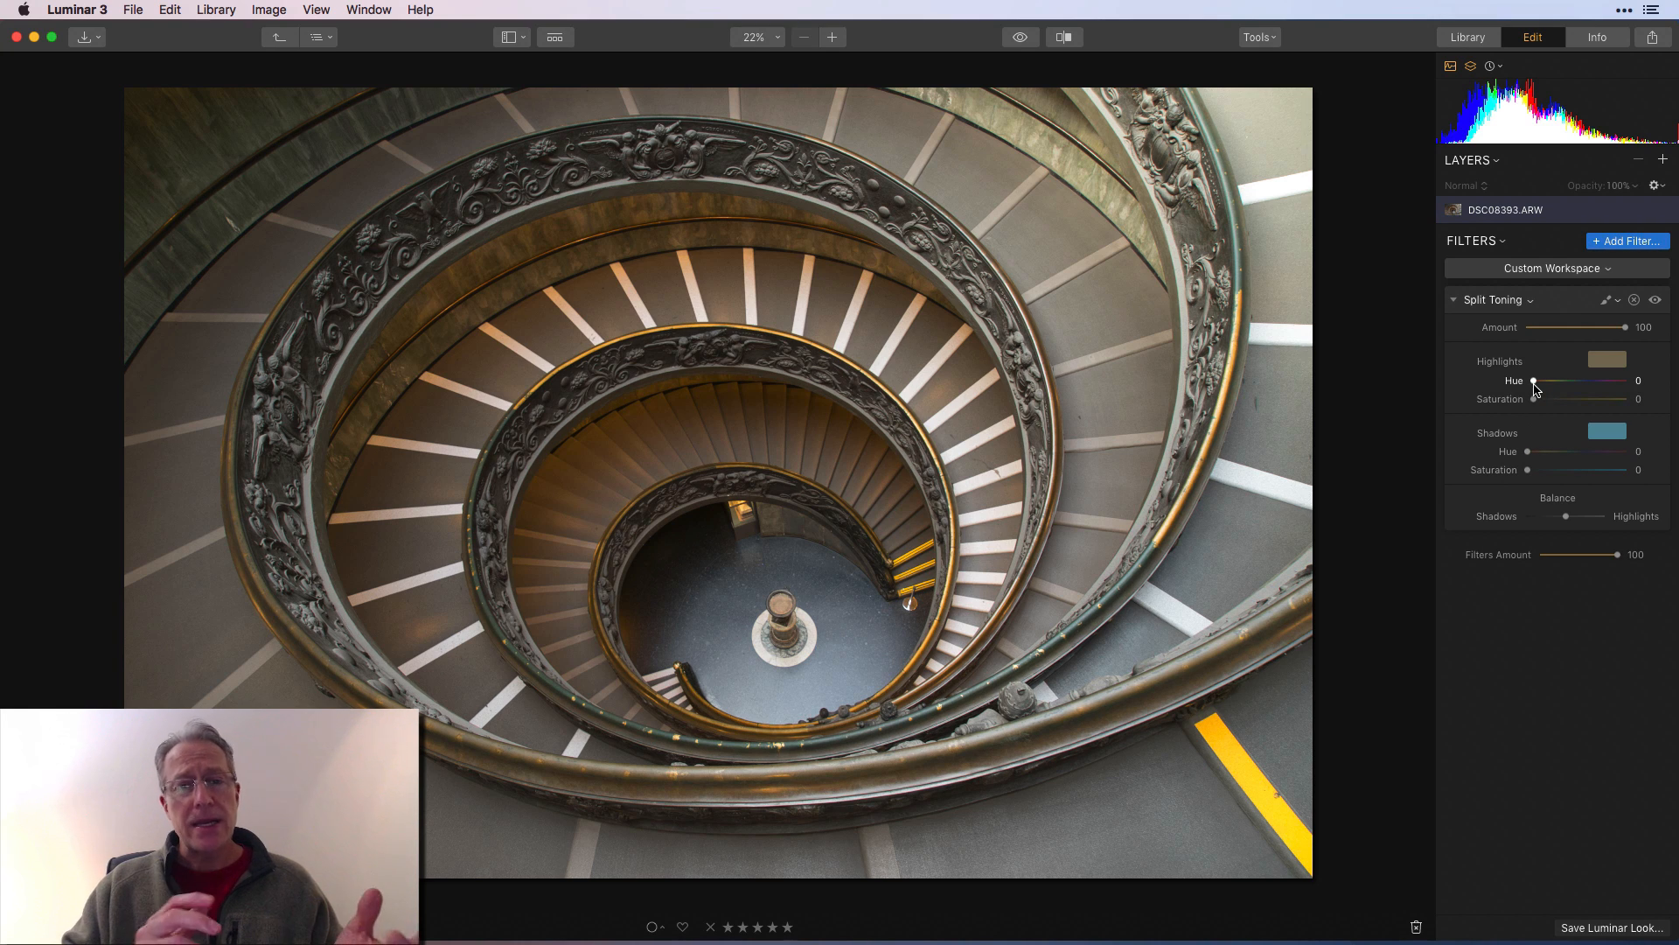
On the spiral staircase photo, set Split Toning highlights to hue 45, saturation 49 and shadows to hue 218, saturation 62, toggling to compare
left_click_drag(1535, 383, 1591, 474)
left_click_drag(1566, 400, 1579, 402)
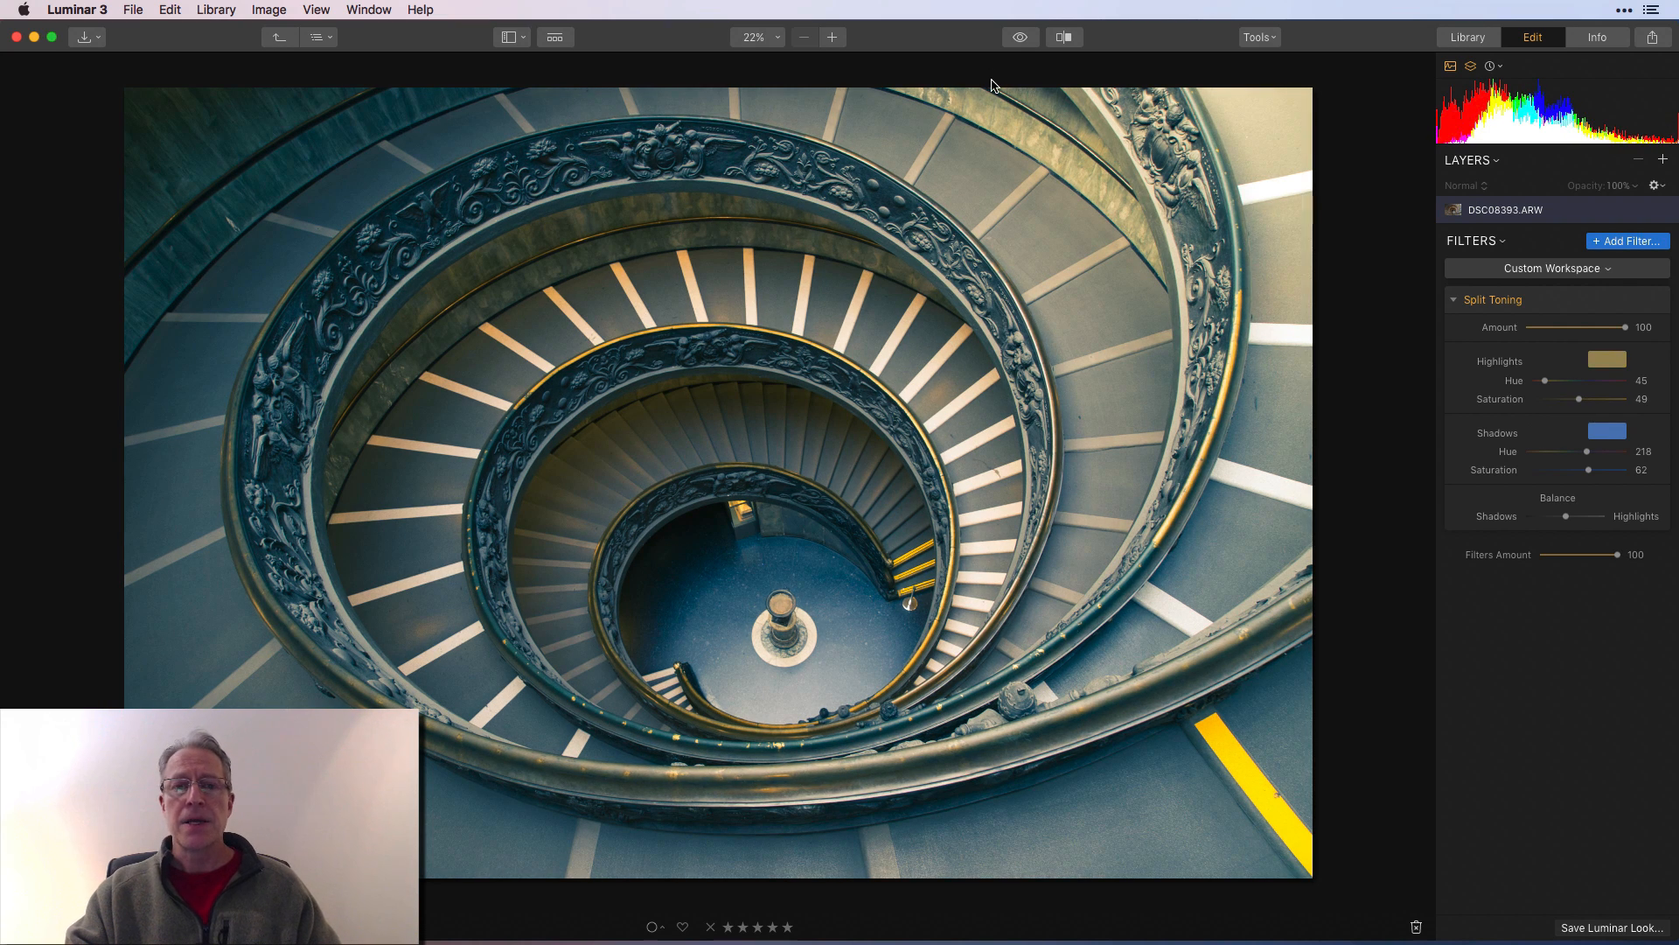
left_click(1020, 38)
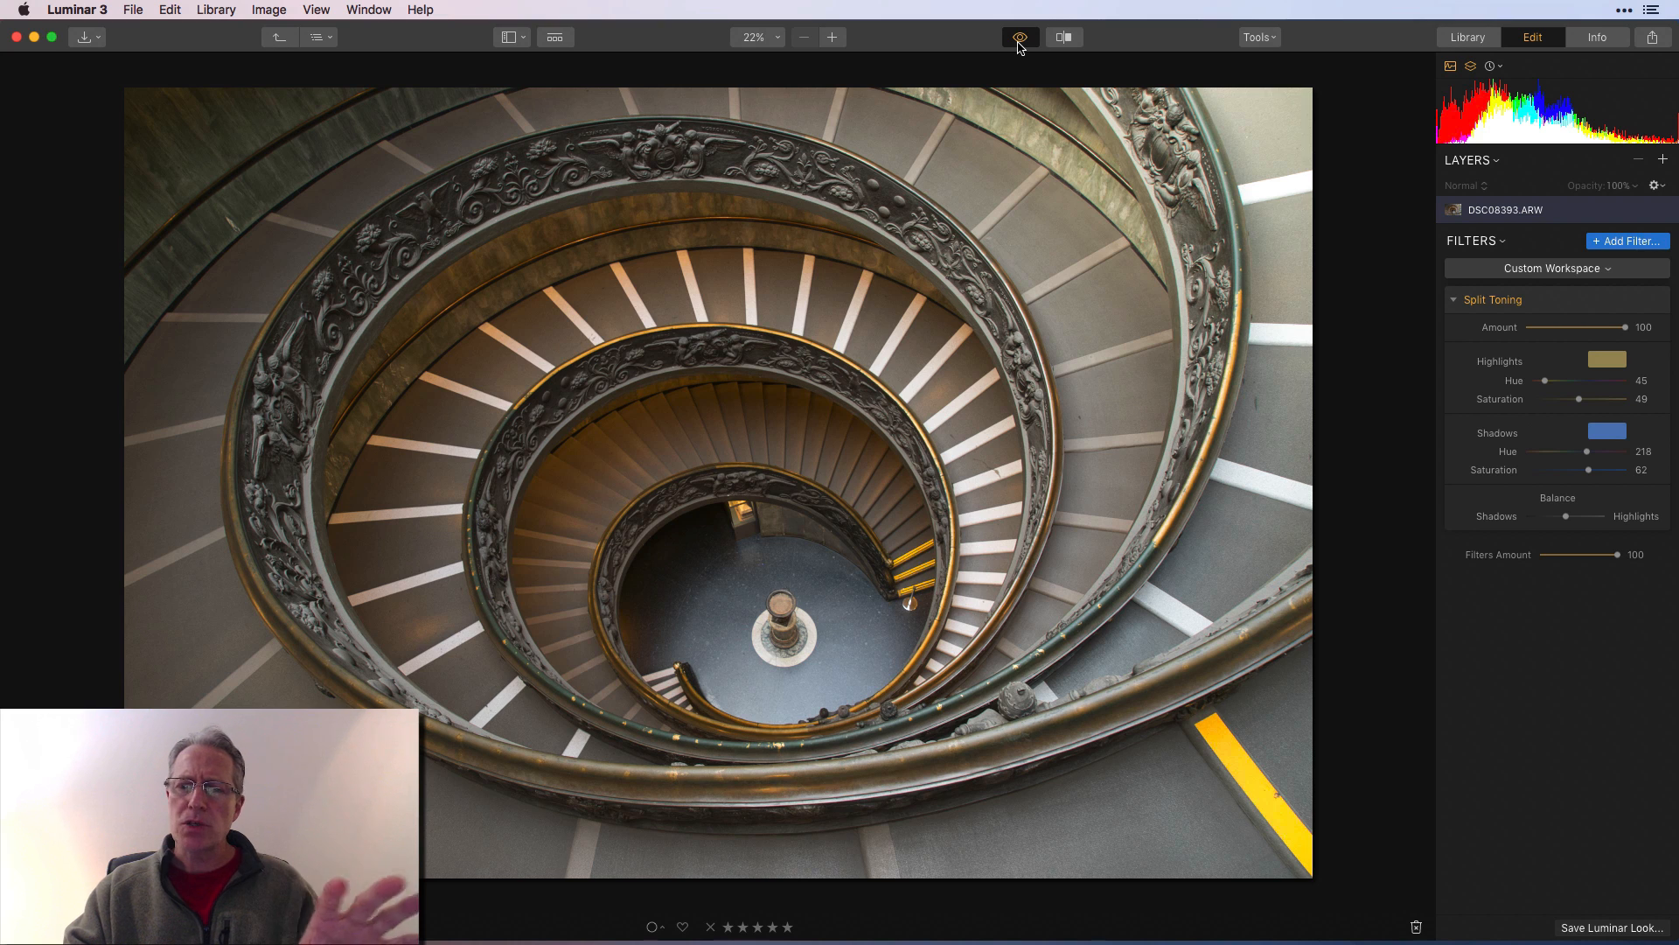
left_click(1020, 39)
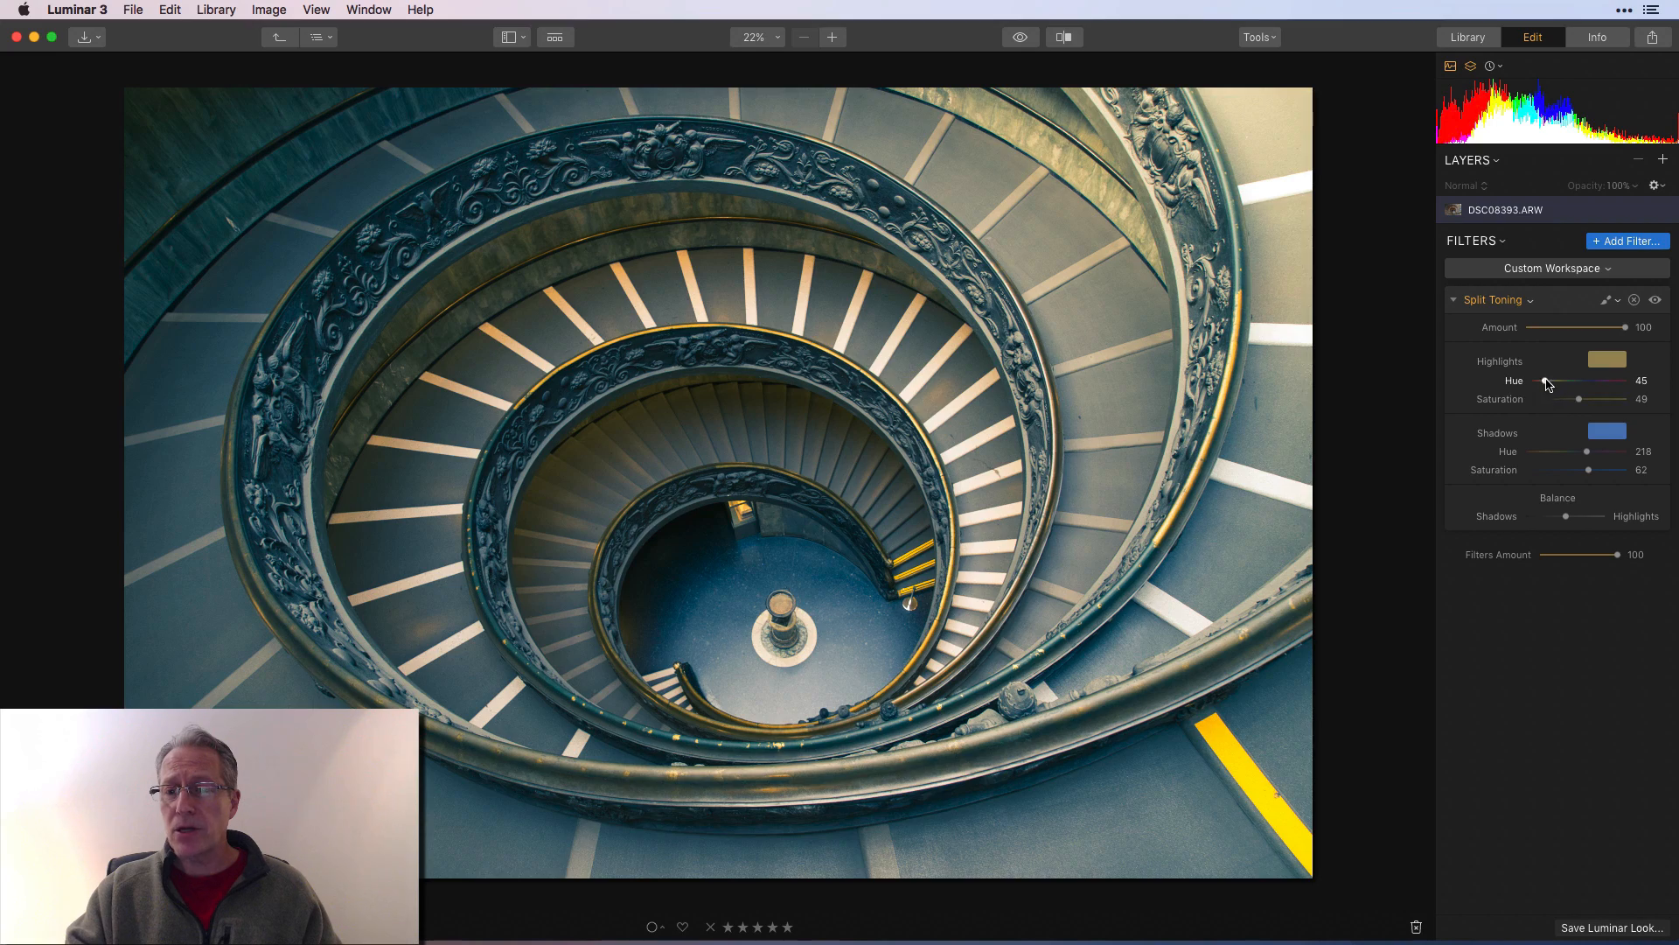
Swap the tones by setting highlights hue to 213 and shadows hue to 39, toggling the original to compare
left_click_drag(1549, 383, 1588, 385)
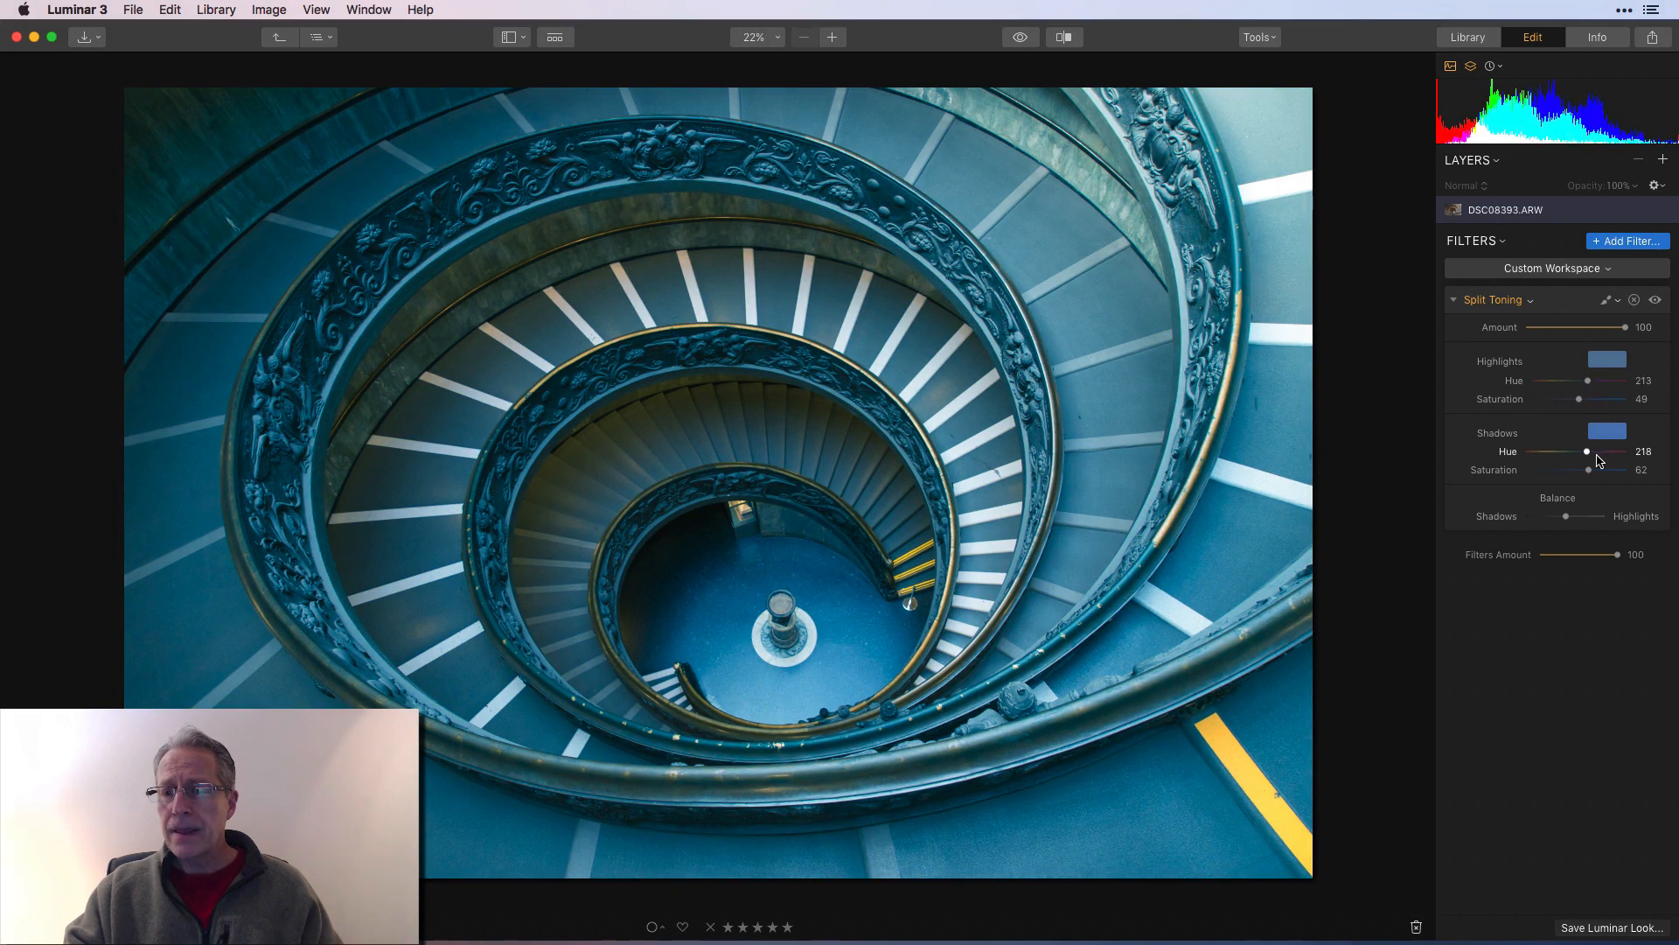
left_click_drag(1587, 453, 1536, 456)
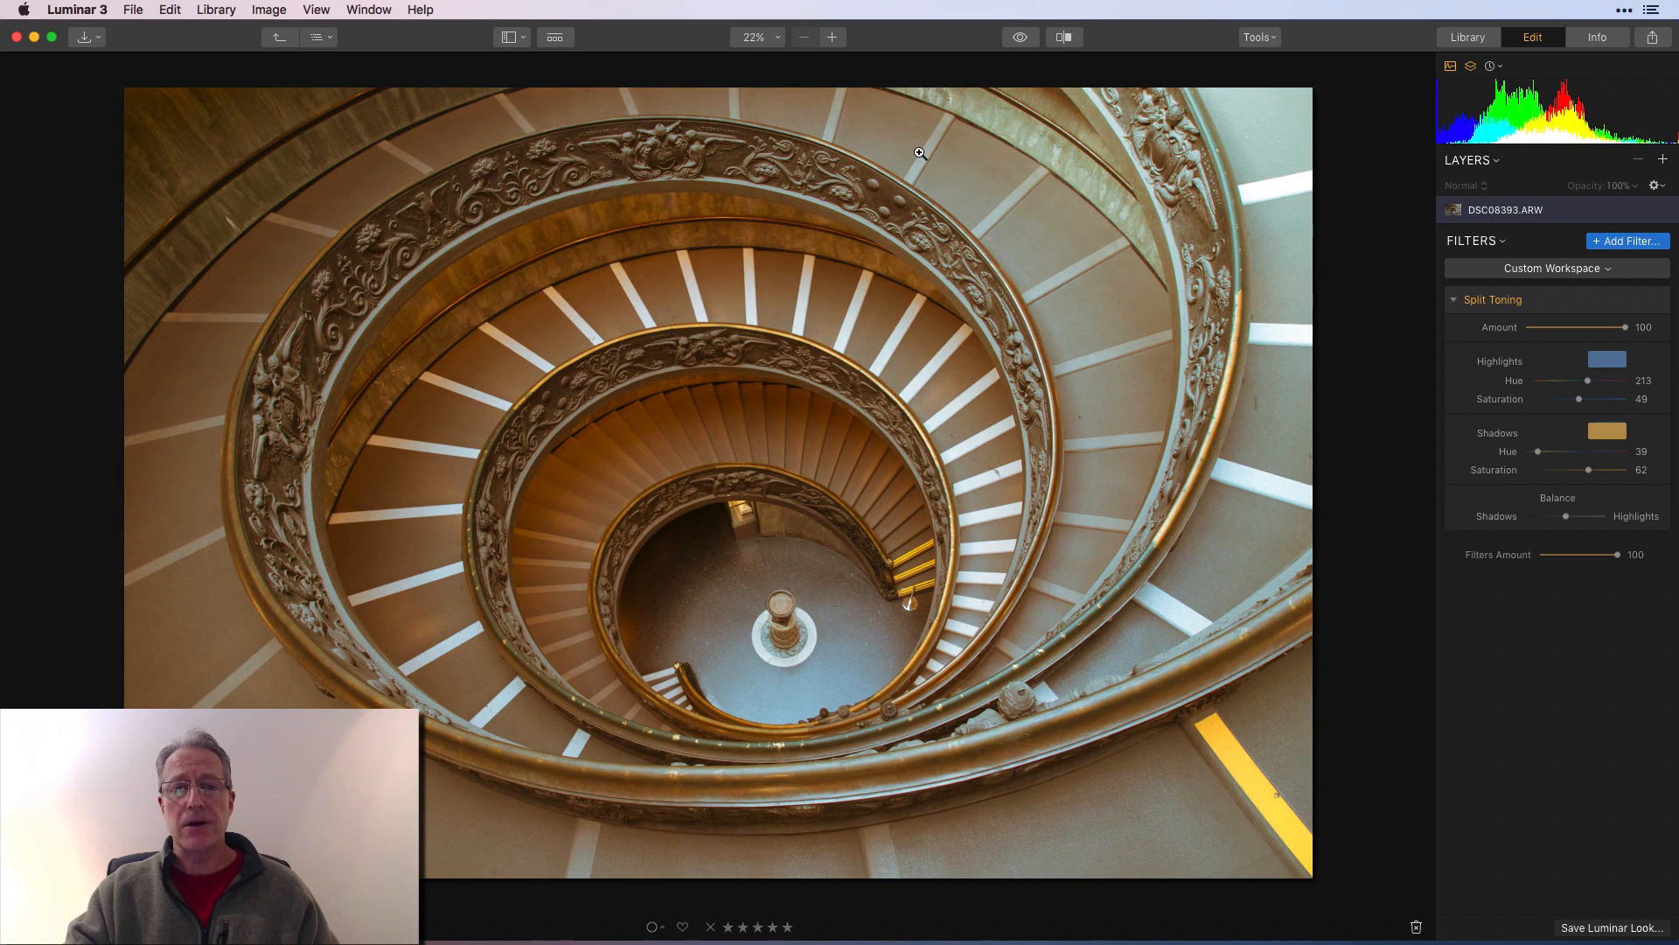
left_click(1021, 39)
left_click(1021, 39)
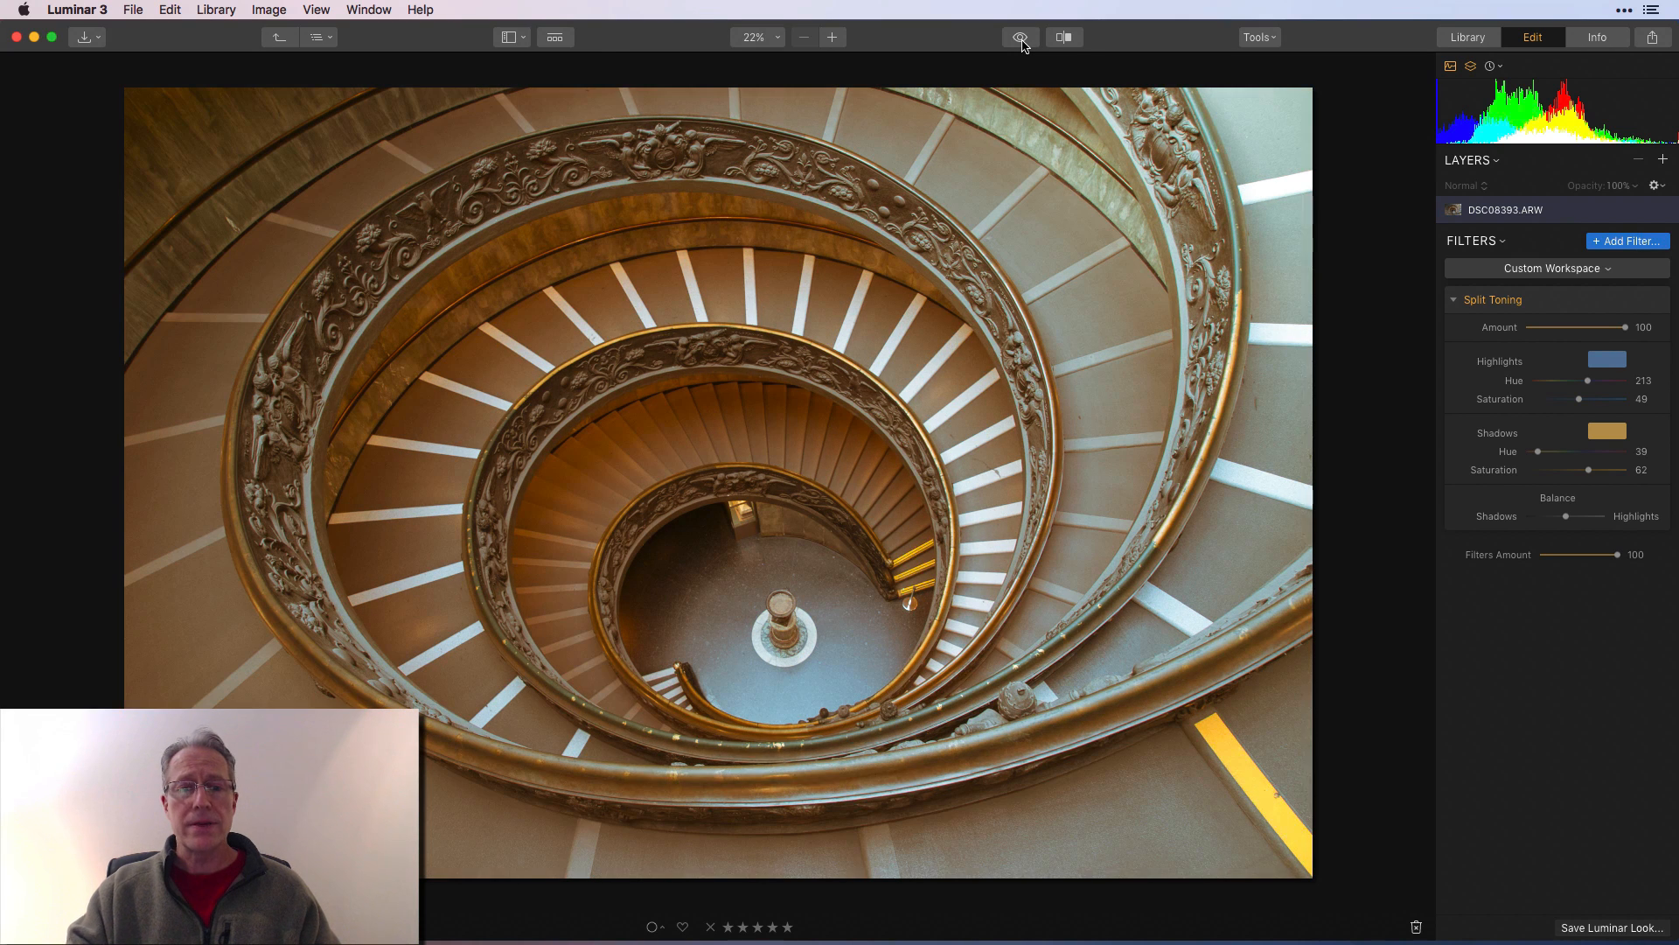